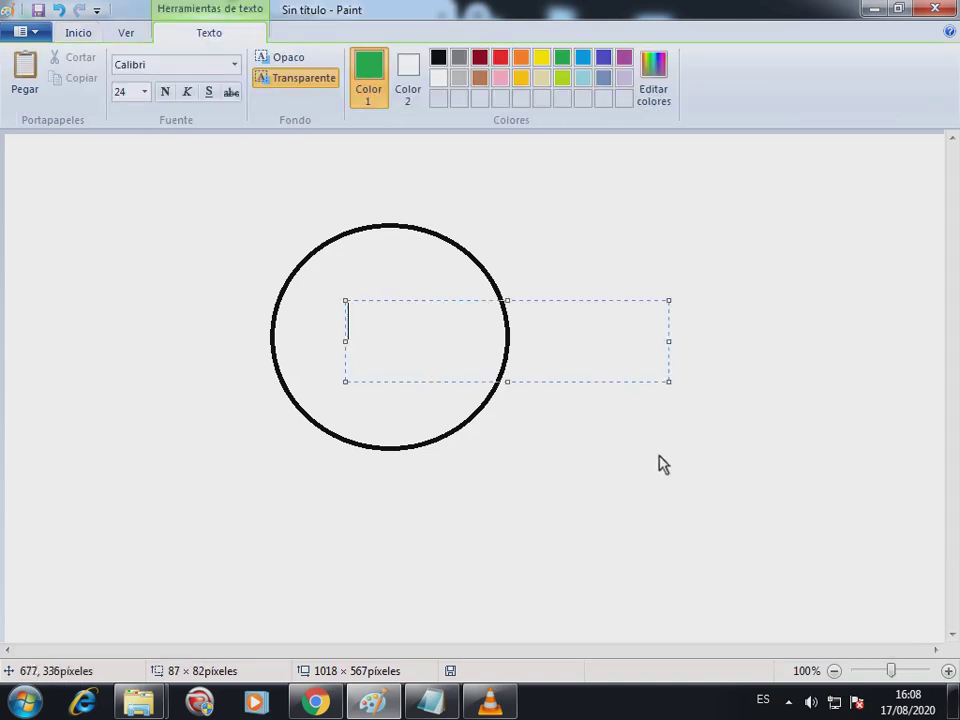
Add a green letter C inside the circle and move it to the circle's centre
type("C")
left_click(551, 562)
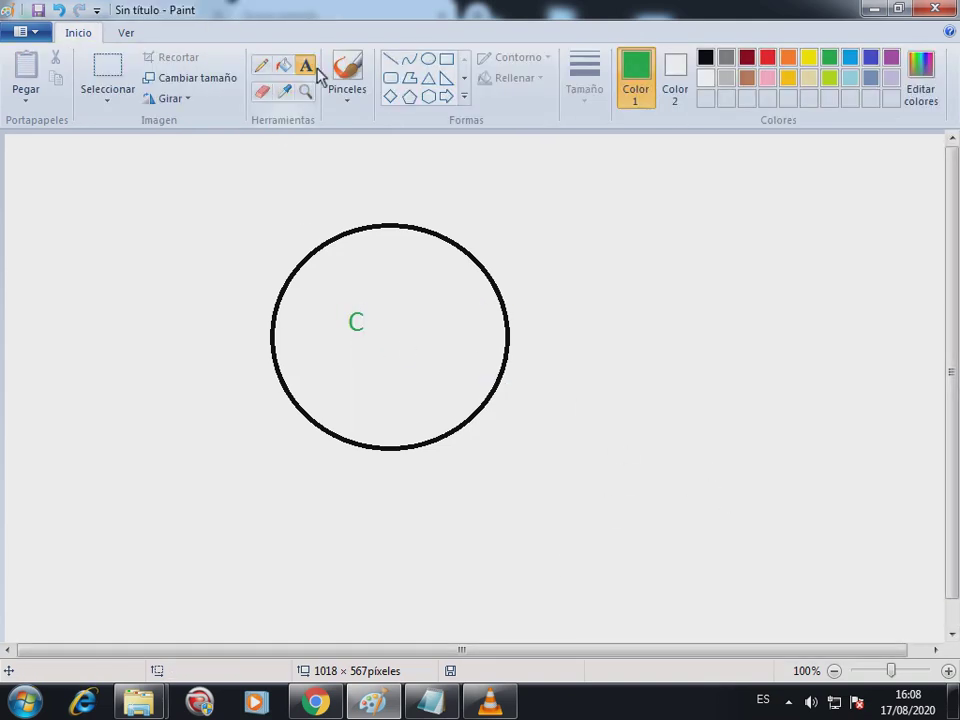
left_click_drag(324, 280, 368, 354)
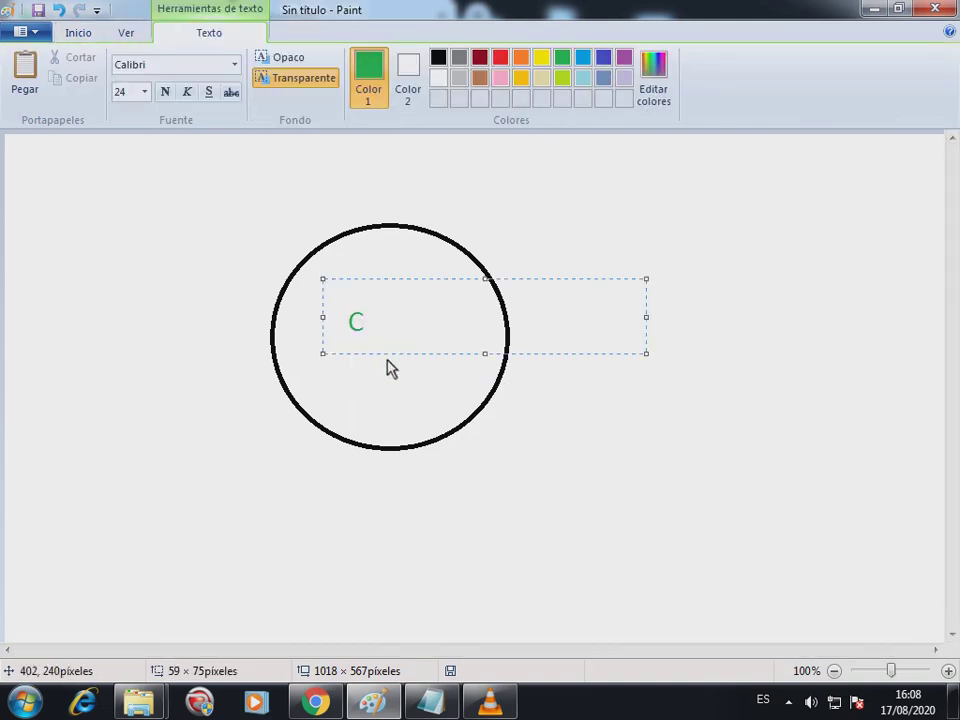
left_click(101, 97)
mouse_move(332, 291)
left_mouse_down()
mouse_move(380, 360)
mouse_move(386, 347)
mouse_move(400, 355)
left_mouse_up()
left_click(480, 441)
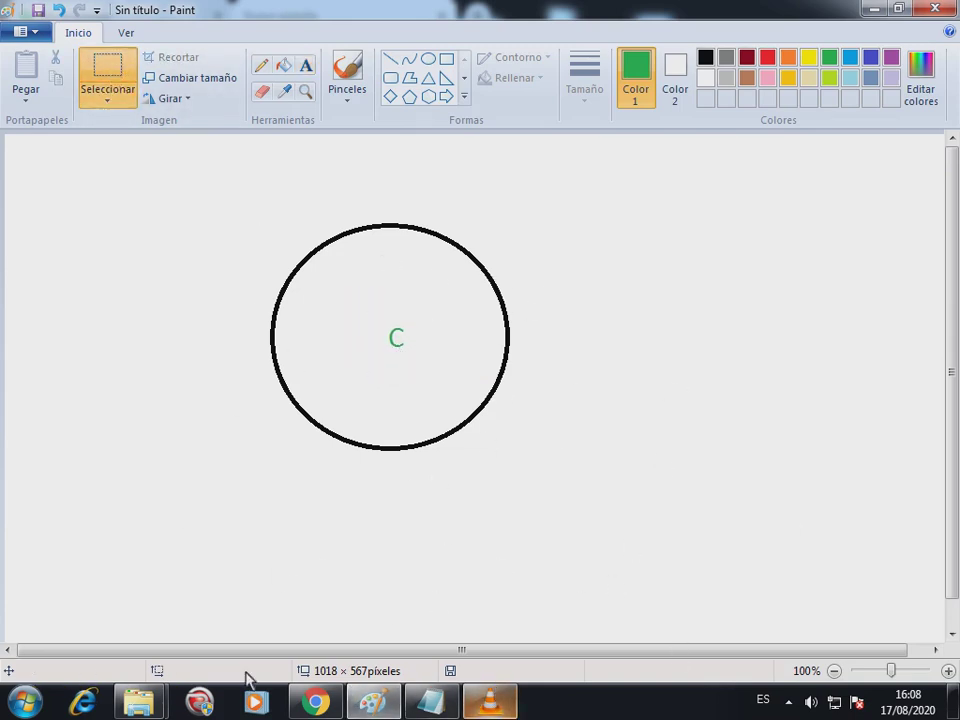
Switch to the Equipo window in Windows Explorer and open Disco local (C:) to view its folders
mouse_move(140, 700)
left_click(380, 552)
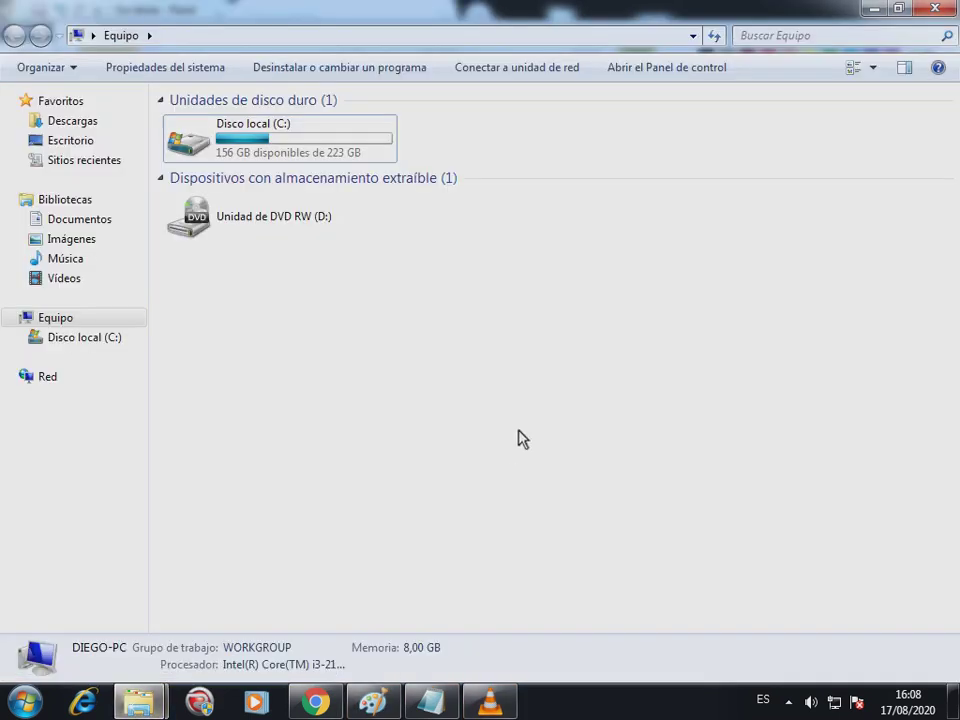
double_click(316, 140)
left_click_drag(757, 469, 160, 115)
left_click(349, 467)
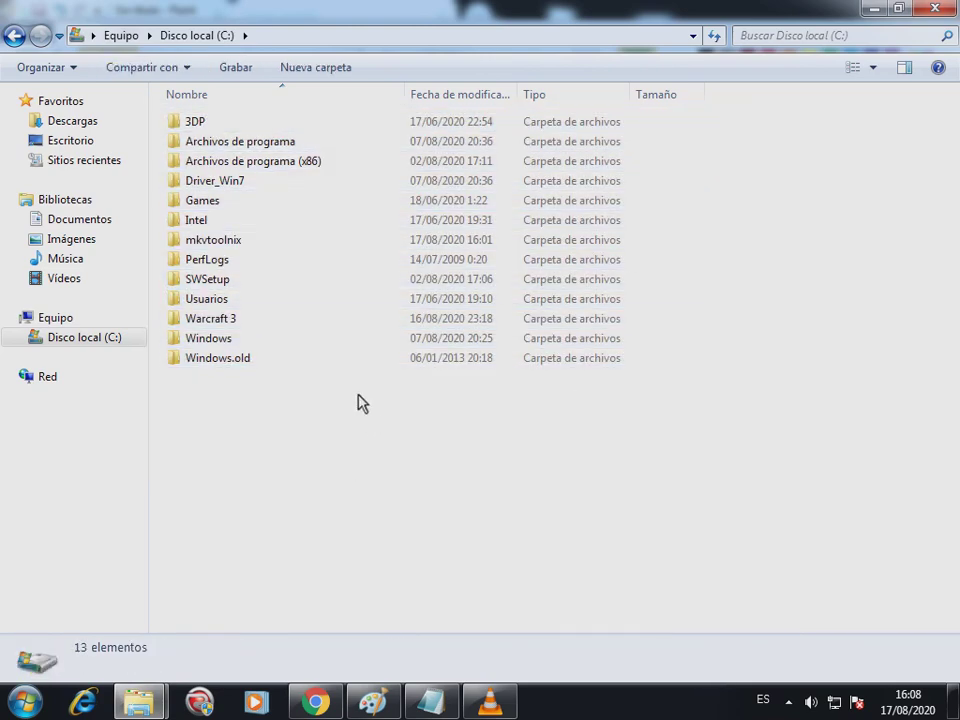
Look inside the Games folder and its Grim Dawn subfolder, and return to Equipo
double_click(255, 203)
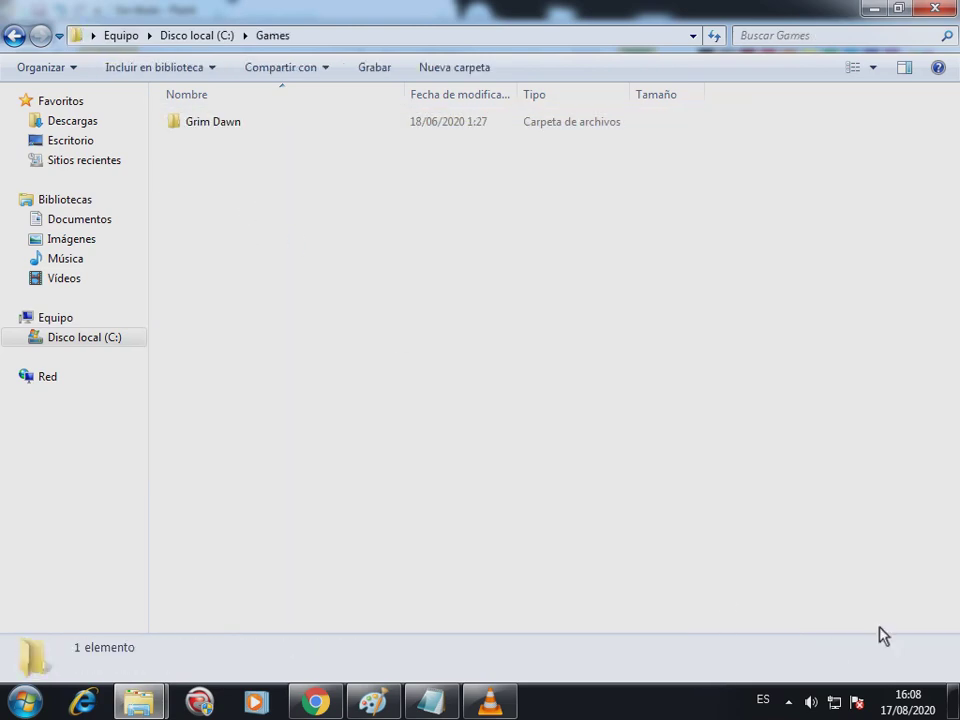
double_click(231, 131)
left_click(12, 38)
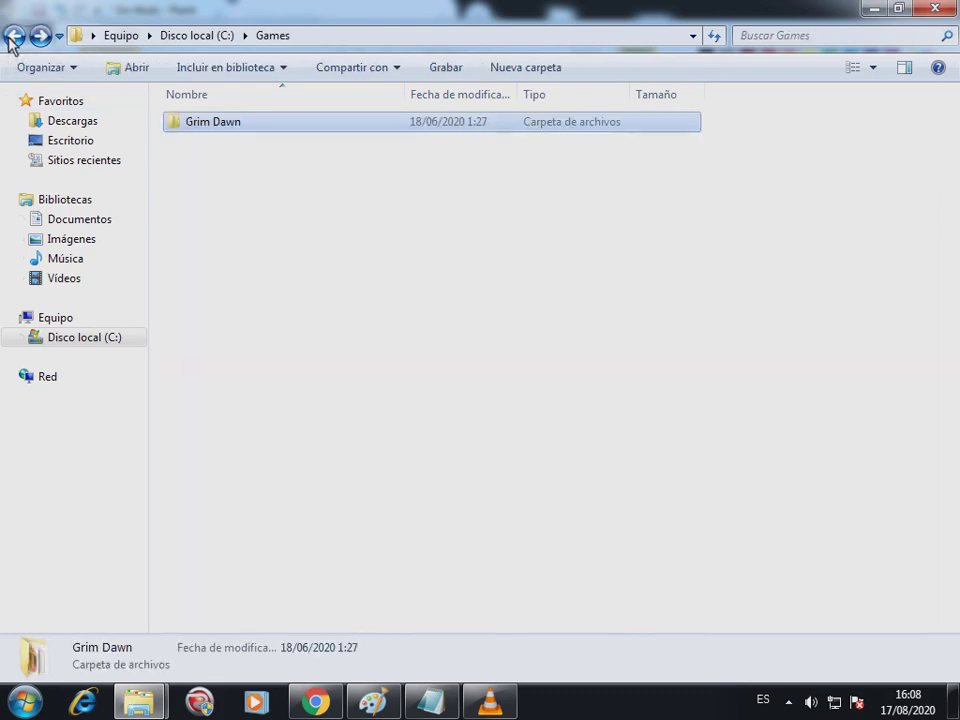
left_click(12, 38)
left_click(12, 38)
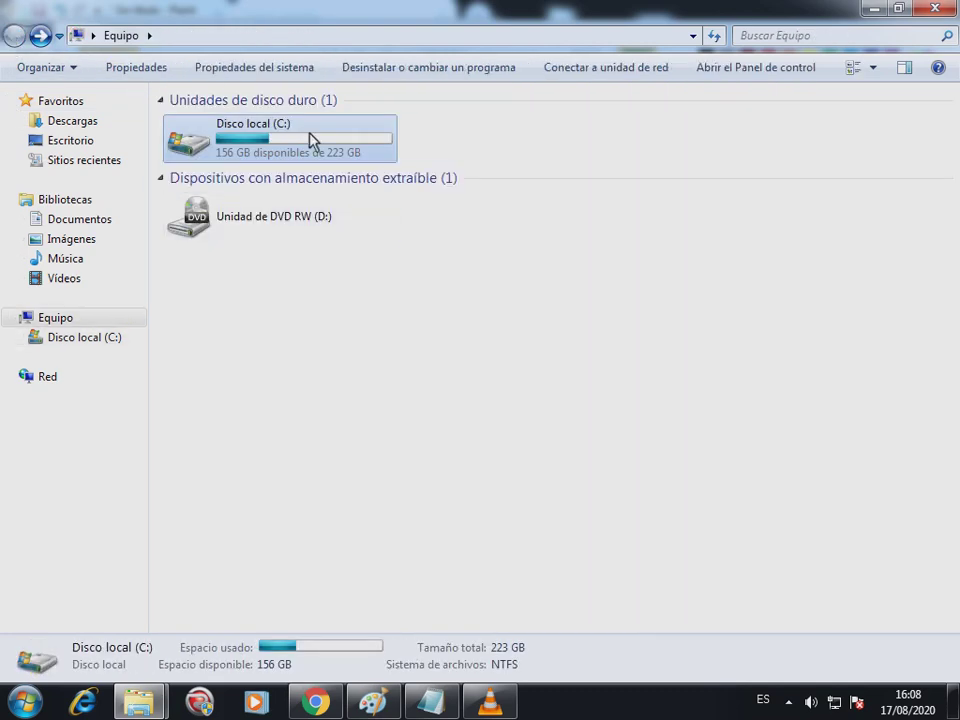
Open Disco local (C:) and create a folder named "Carpeta 5º Año" in it
double_click(310, 140)
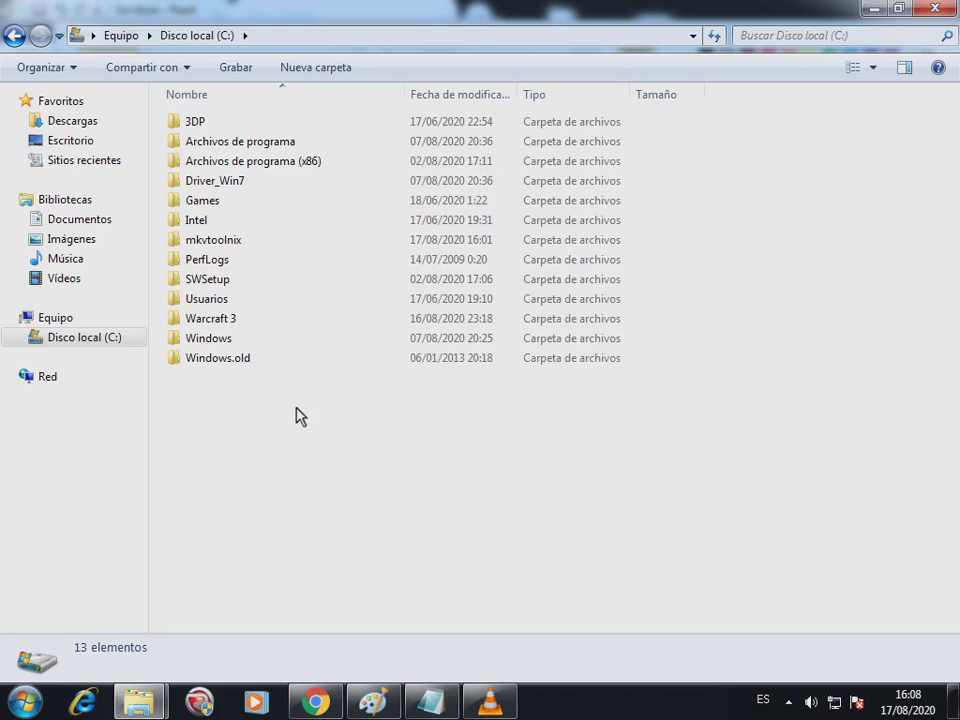
left_click(15, 36)
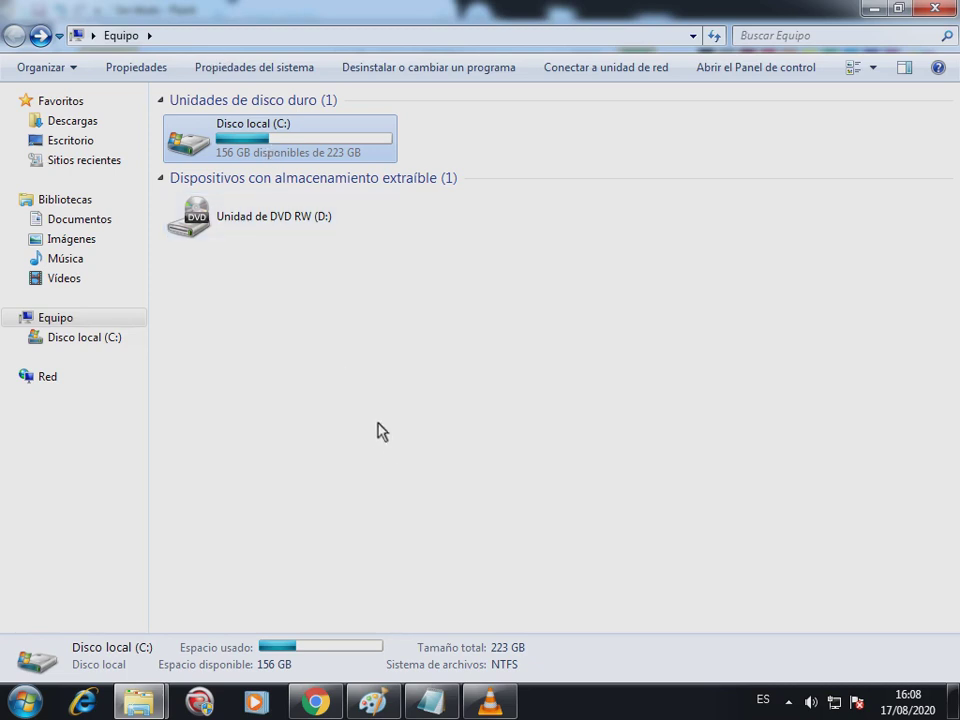
double_click(359, 147)
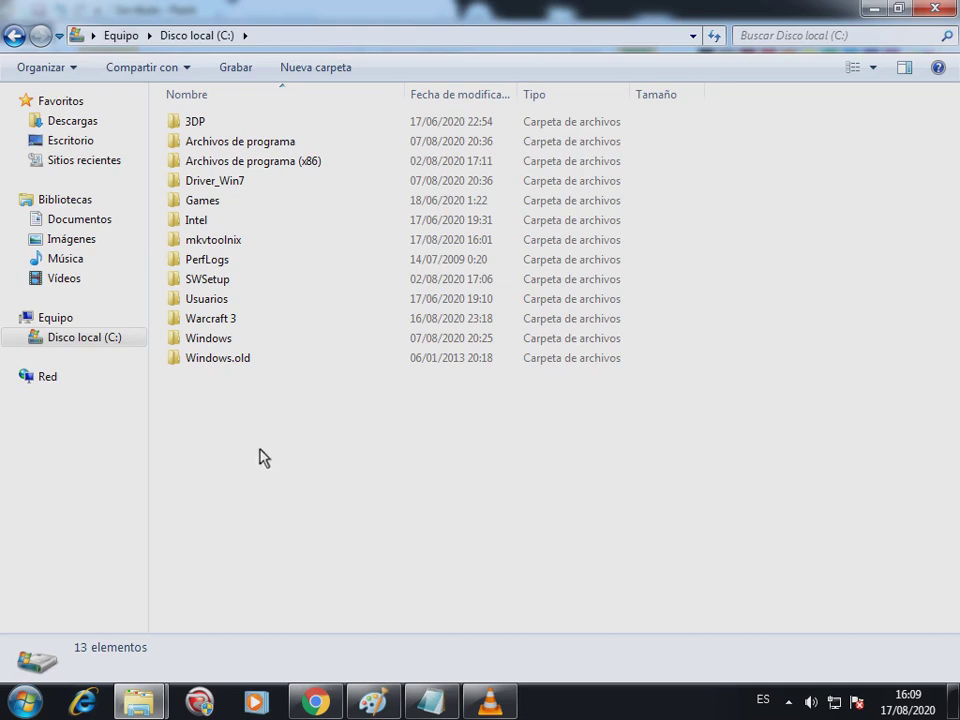
right_click(300, 487)
left_click(392, 531)
right_click(256, 439)
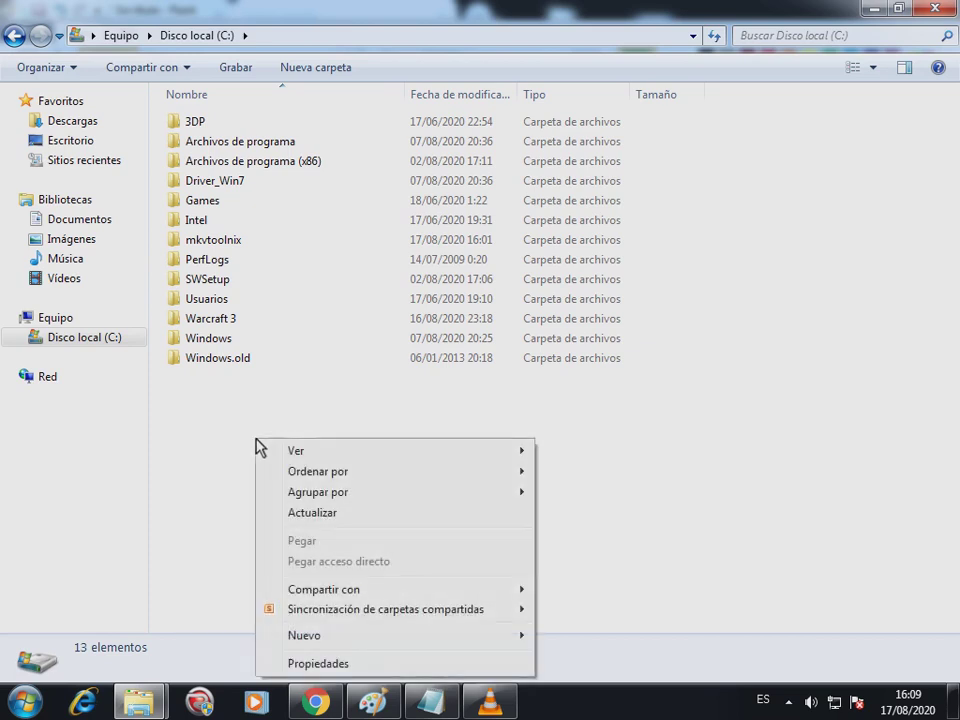
mouse_move(400, 638)
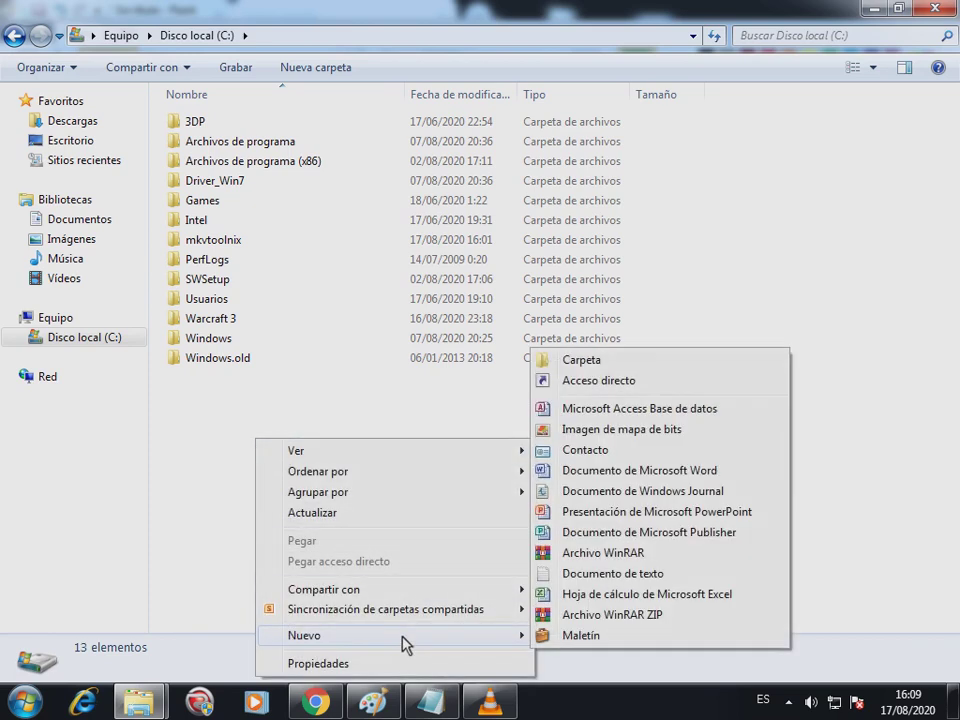
left_click(631, 370)
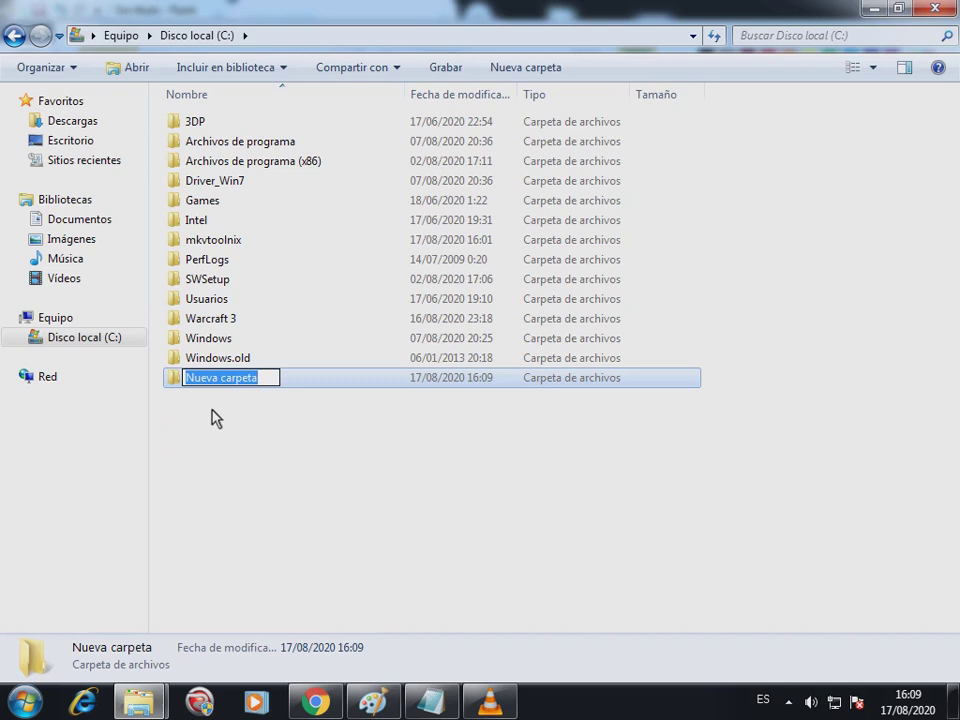
type("Carpeta ")
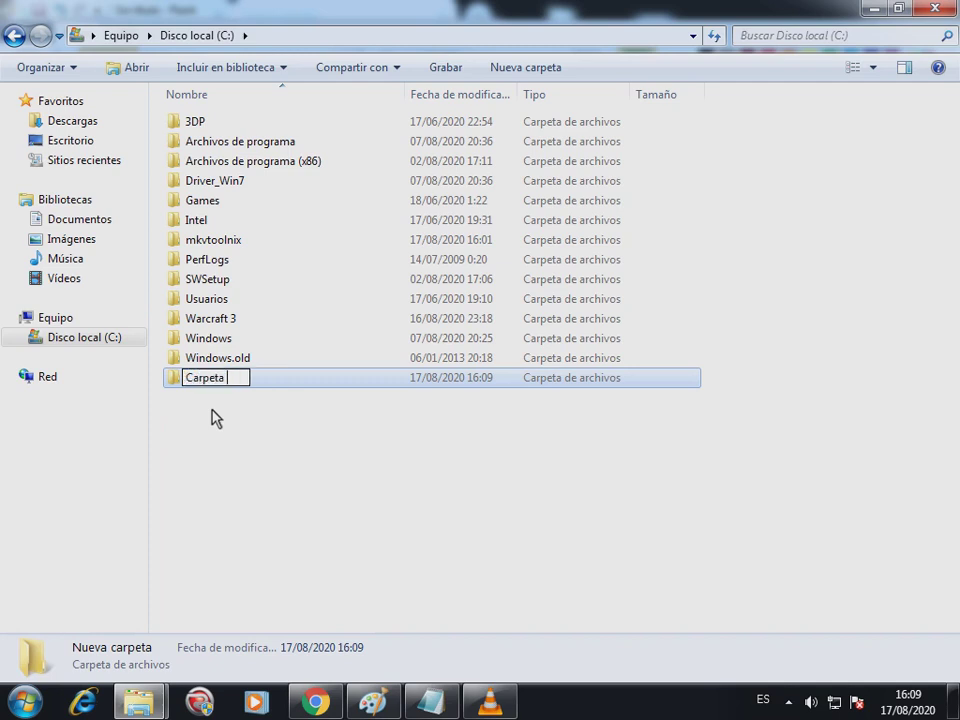
type("5º Año")
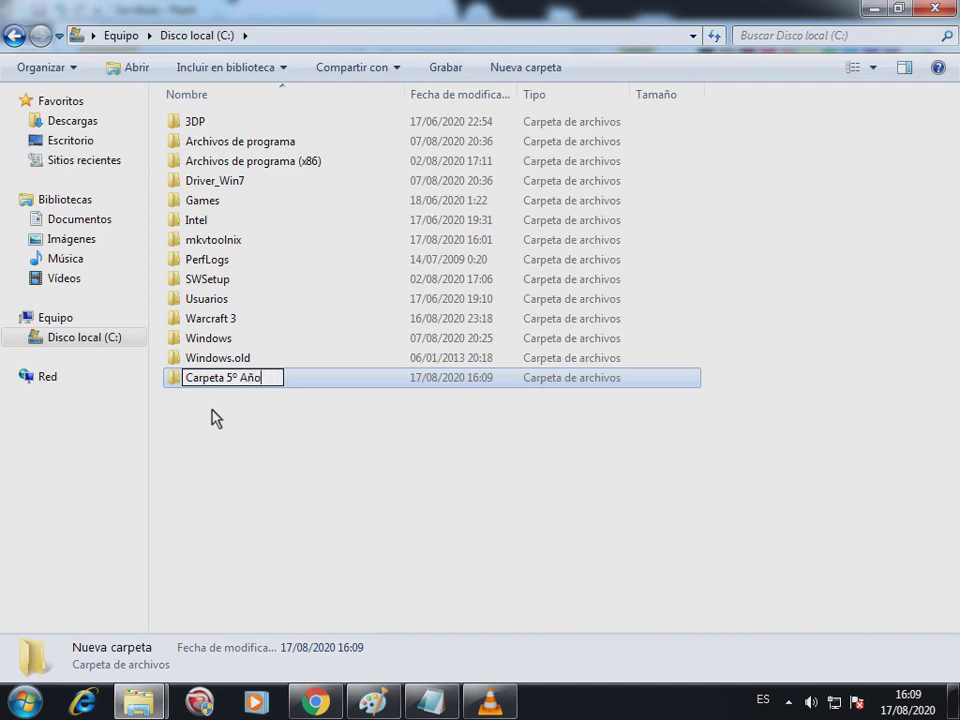
key("Return")
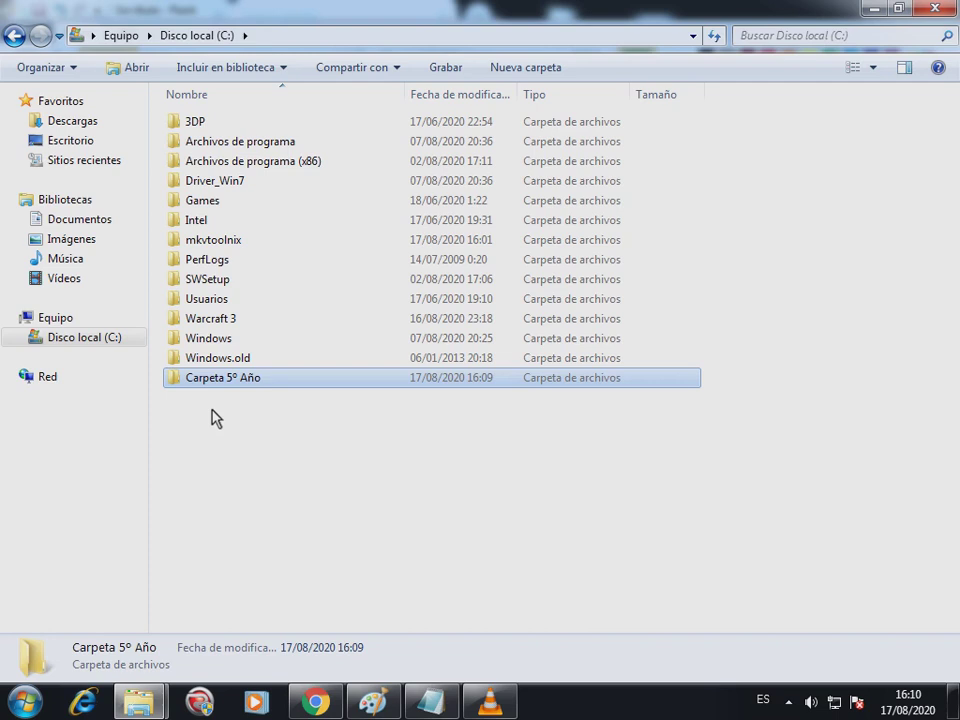
Open the Carpeta 5º Año folder and create a subfolder named "Matematica"
double_click(253, 380)
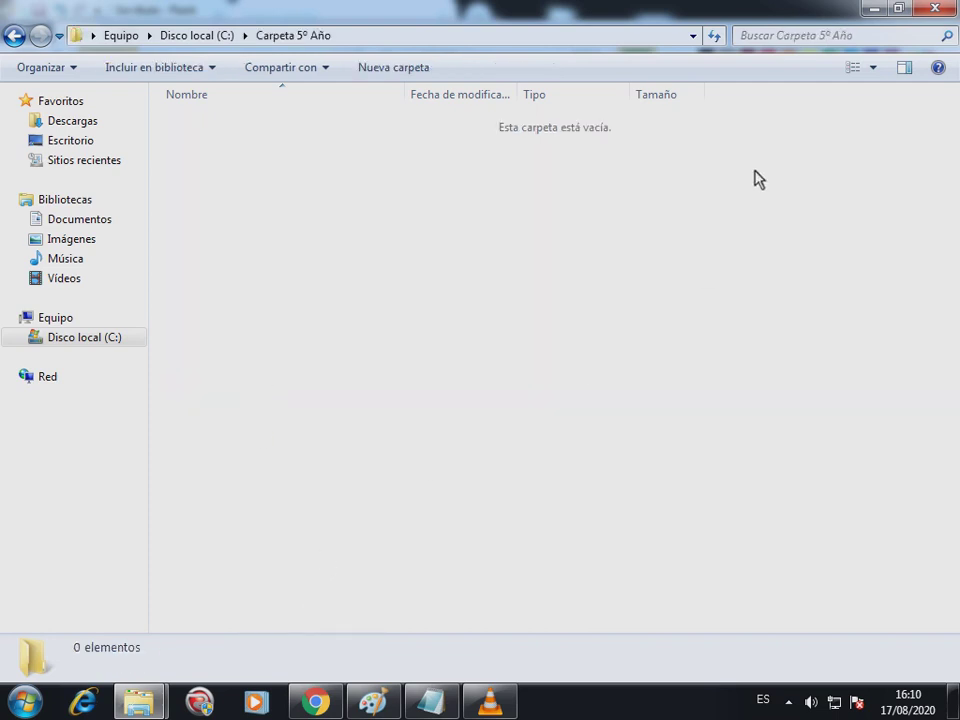
right_click(221, 171)
mouse_move(343, 412)
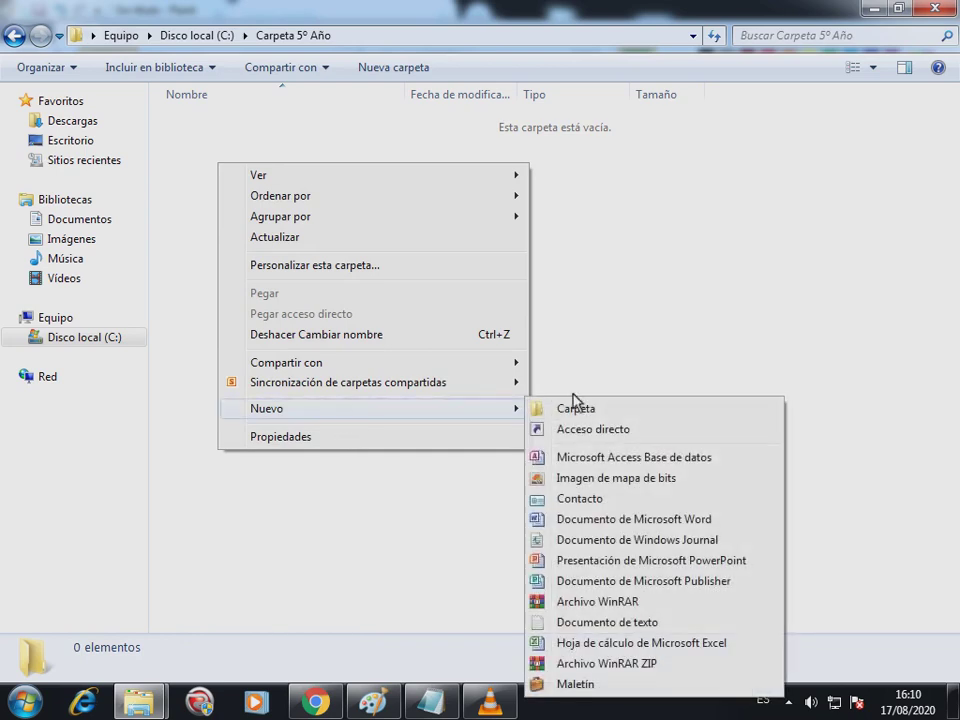
left_click(572, 408)
type("Matematica")
key("Return")
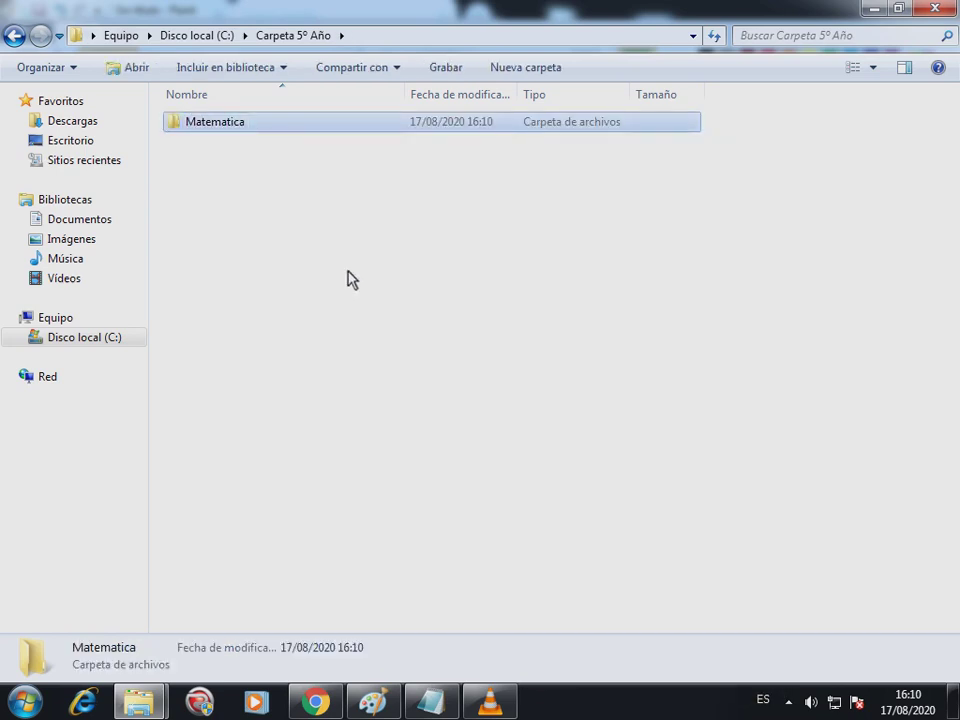
Create a subfolder named "Lengua" in Carpeta 5º Año
right_click(366, 259)
mouse_move(448, 505)
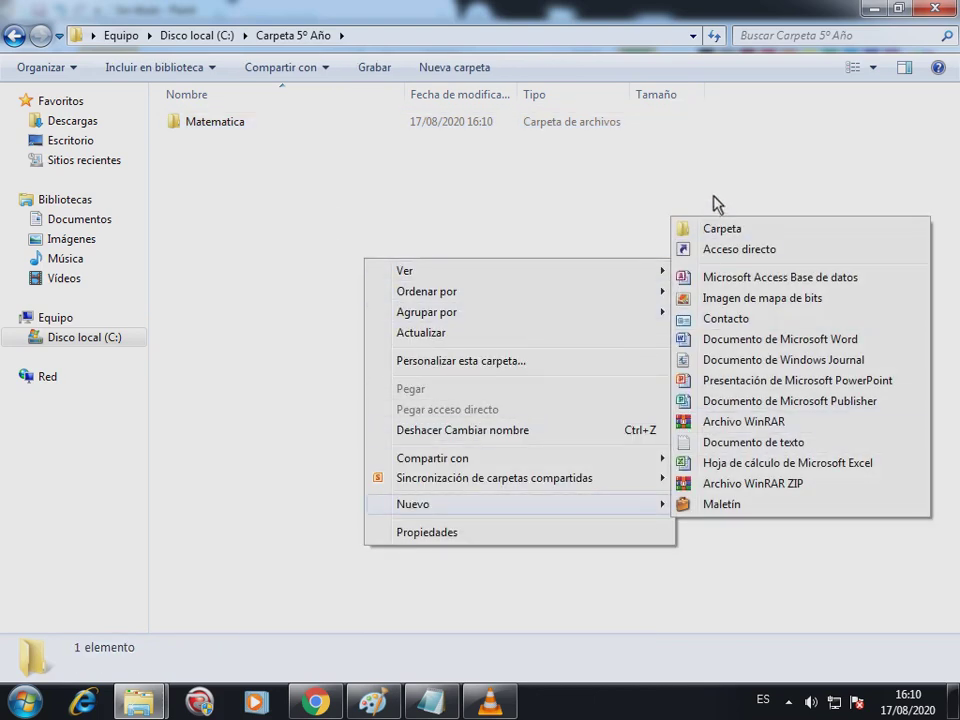
left_click(710, 228)
type("Lengua")
key("Return")
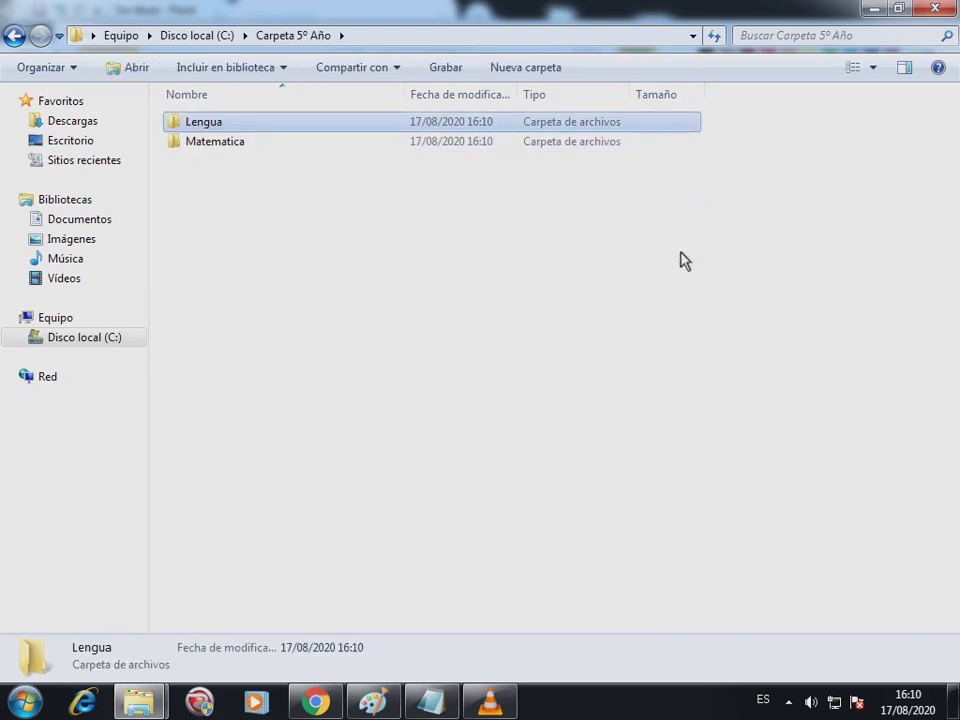
Create a subfolder named "Naturales" in Carpeta 5º Año
right_click(585, 246)
mouse_move(705, 500)
left_click(468, 217)
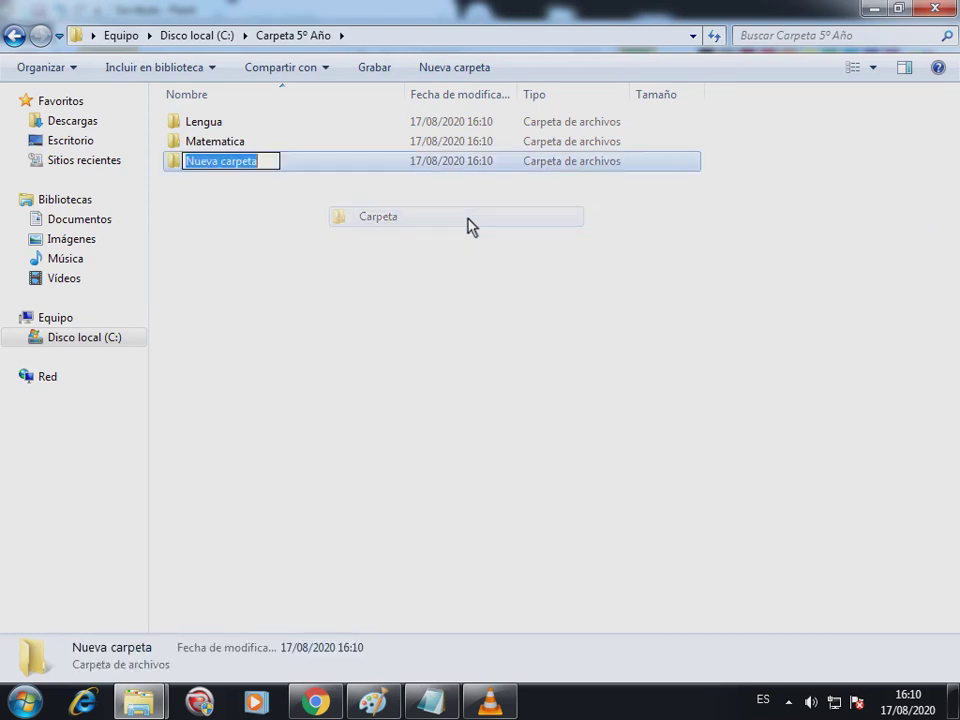
type("NAtura")
key("BackSpace")
key("BackSpace")
key("BackSpace")
key("BackSpace")
key("BackSpace")
type("aturales")
key("Return")
Create a subfolder named "Sociales" in Carpeta 5º Año
right_click(445, 267)
mouse_move(563, 522)
left_click(363, 240)
type("Sociale")
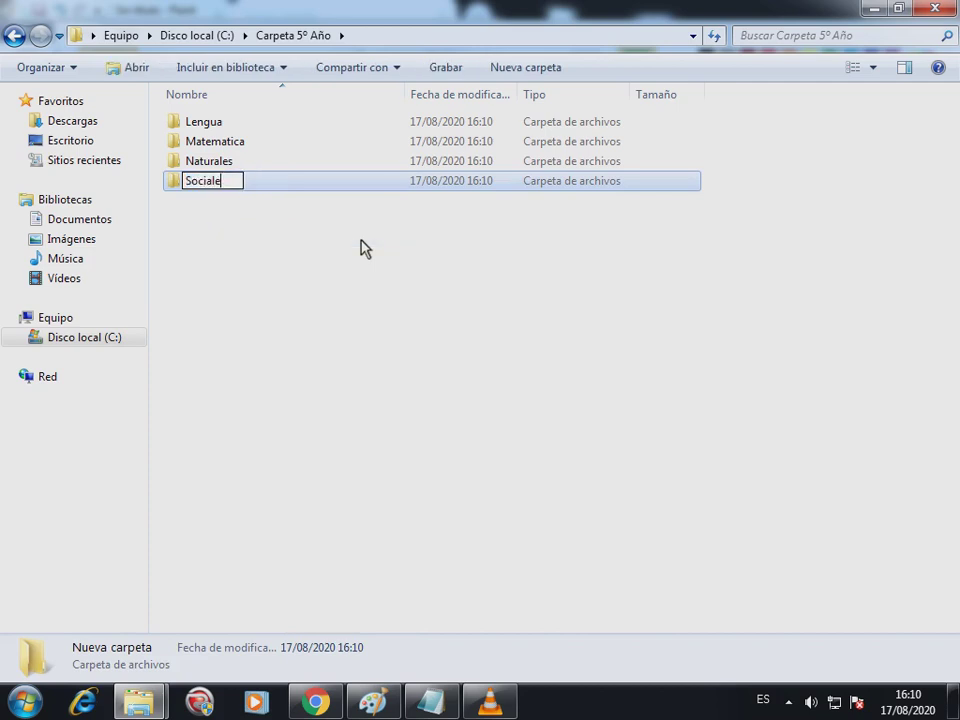
type("s")
key("Return")
Rename the Naturales folder as "Ciencias Naturales"
right_click(244, 163)
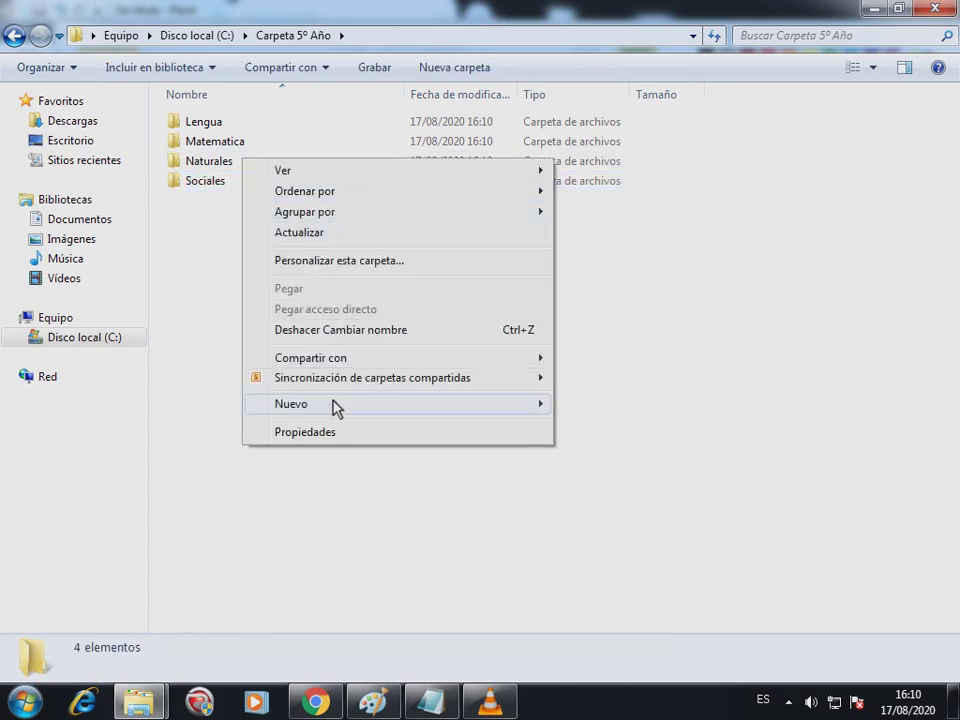
right_click(204, 163)
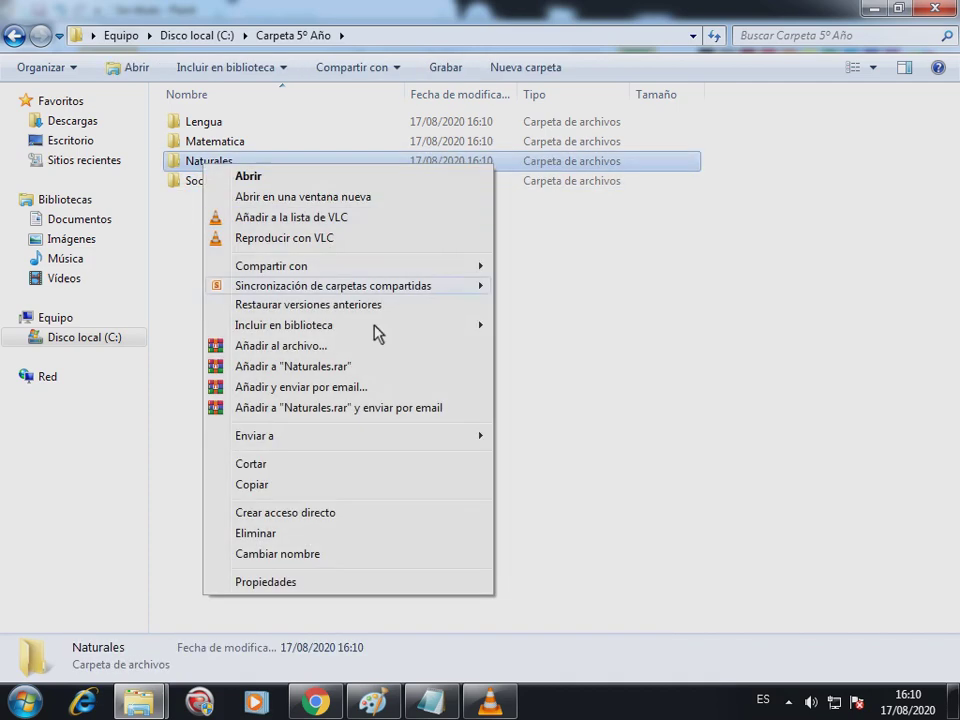
left_click(360, 555)
left_click(188, 160)
type("Ciencias Naturales")
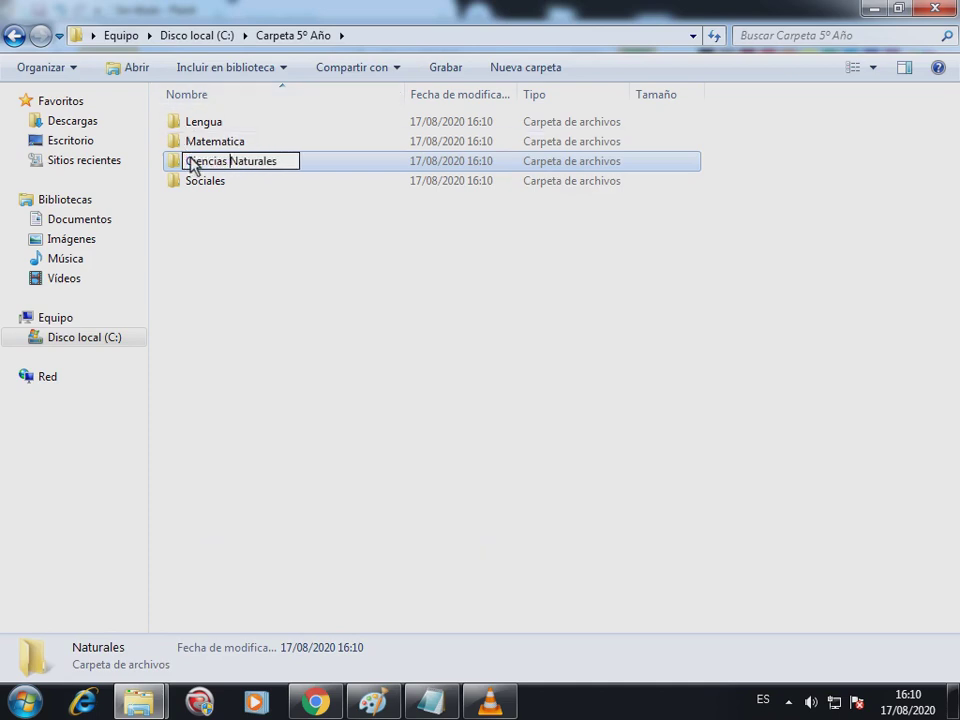
left_click(244, 195)
Rename the Sociales folder as "Ciencias Sociales"
right_click(228, 181)
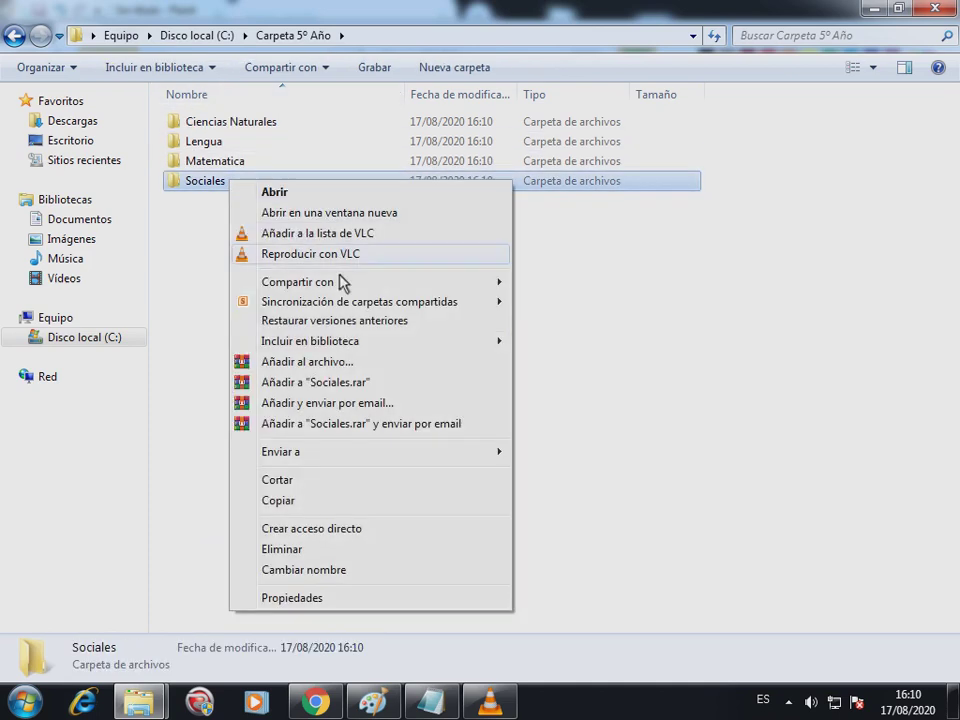
left_click(313, 571)
left_click(188, 181)
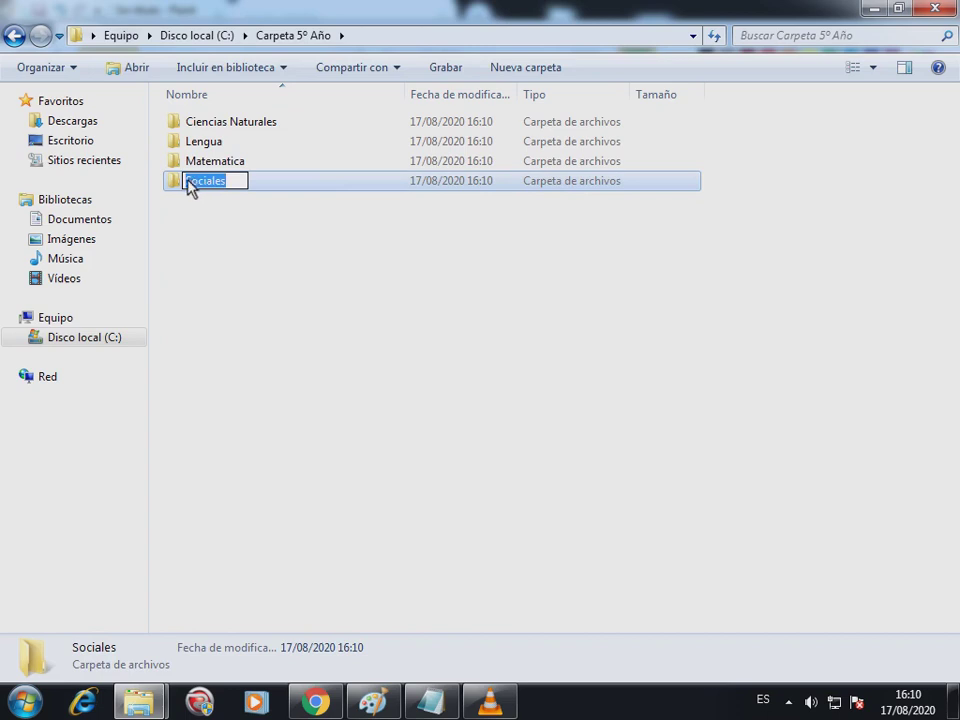
type("Ciencias")
key("Return")
left_click(296, 276)
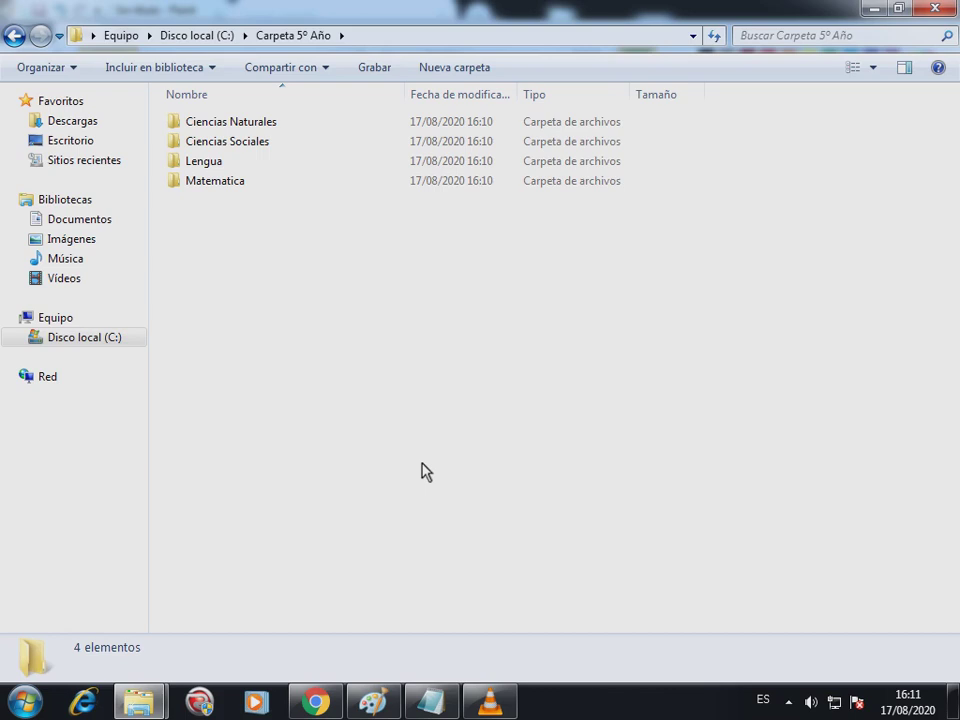
Go back to Disco local (C:), show the desktop and create a new Microsoft Word document on it
left_click(9, 38)
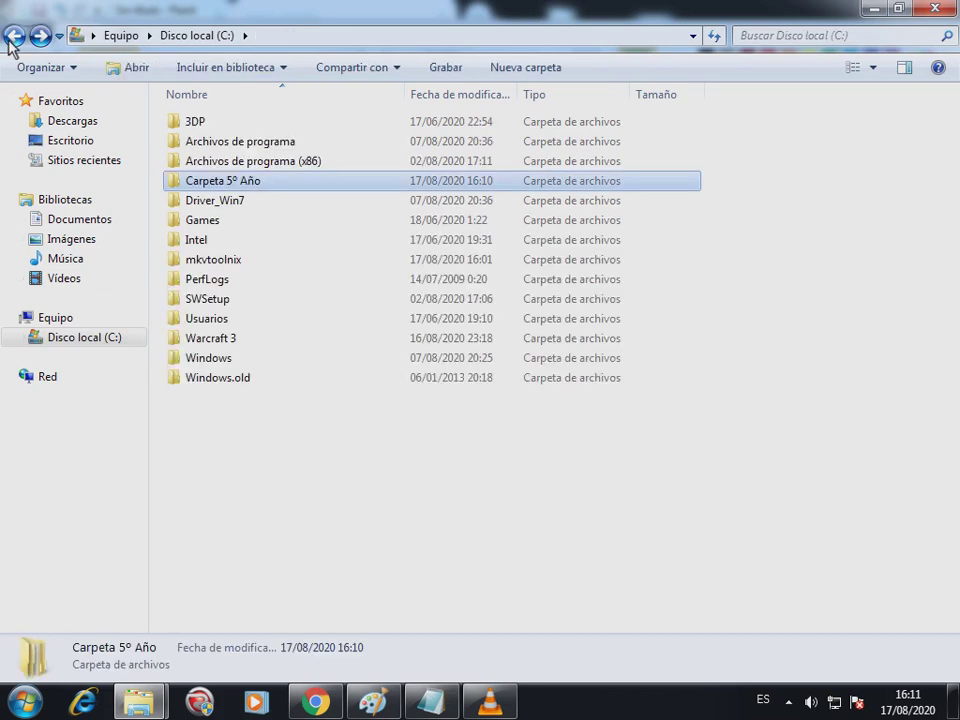
left_click(370, 514)
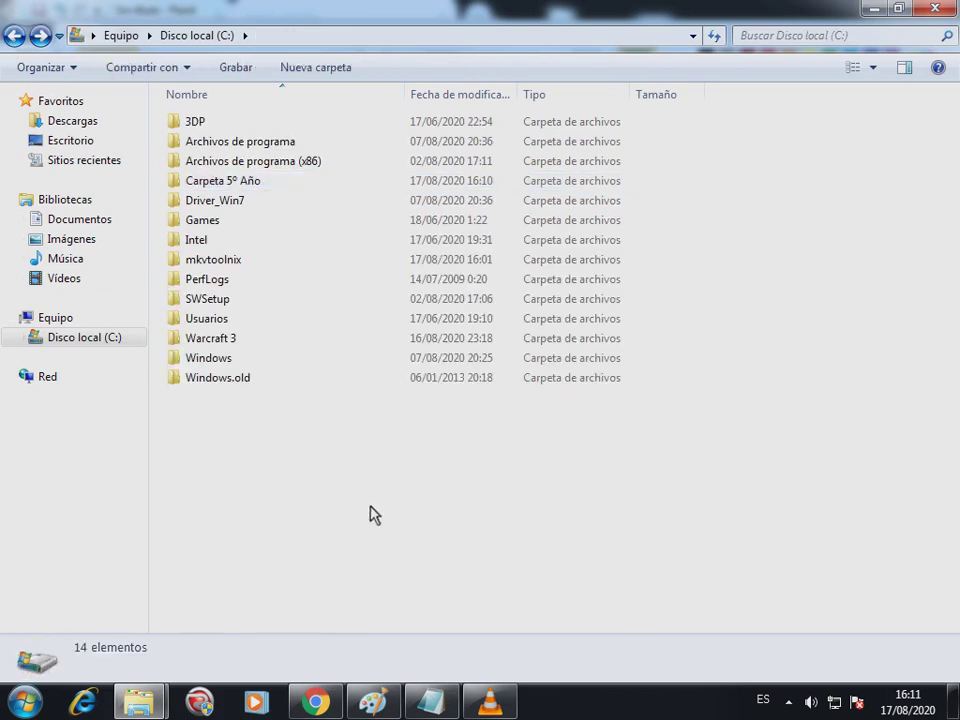
key("super+d")
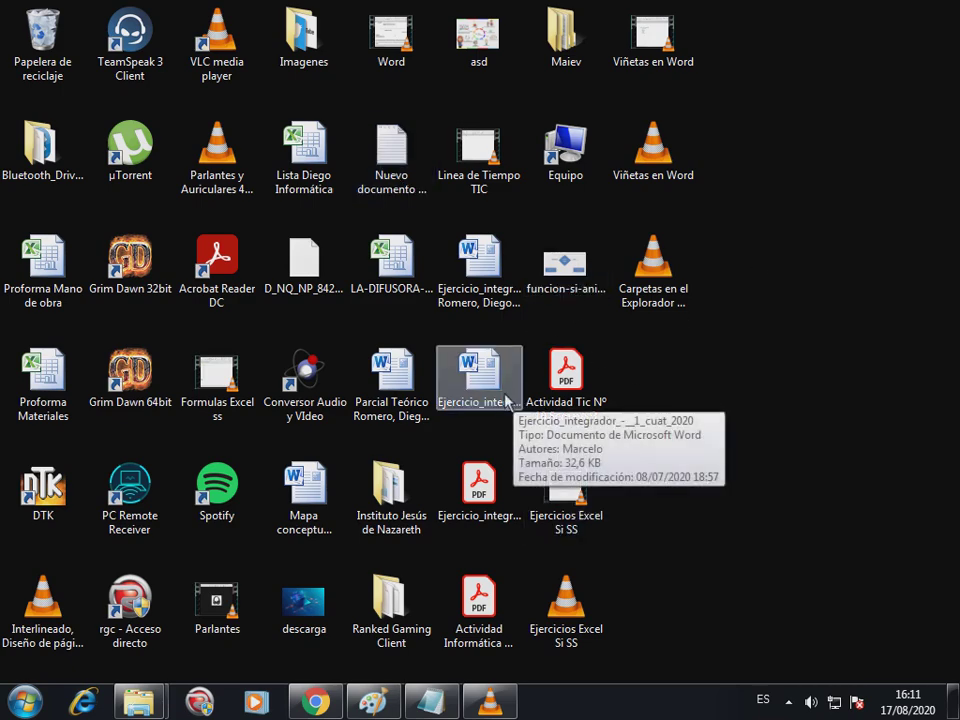
right_click(712, 410)
mouse_move(731, 330)
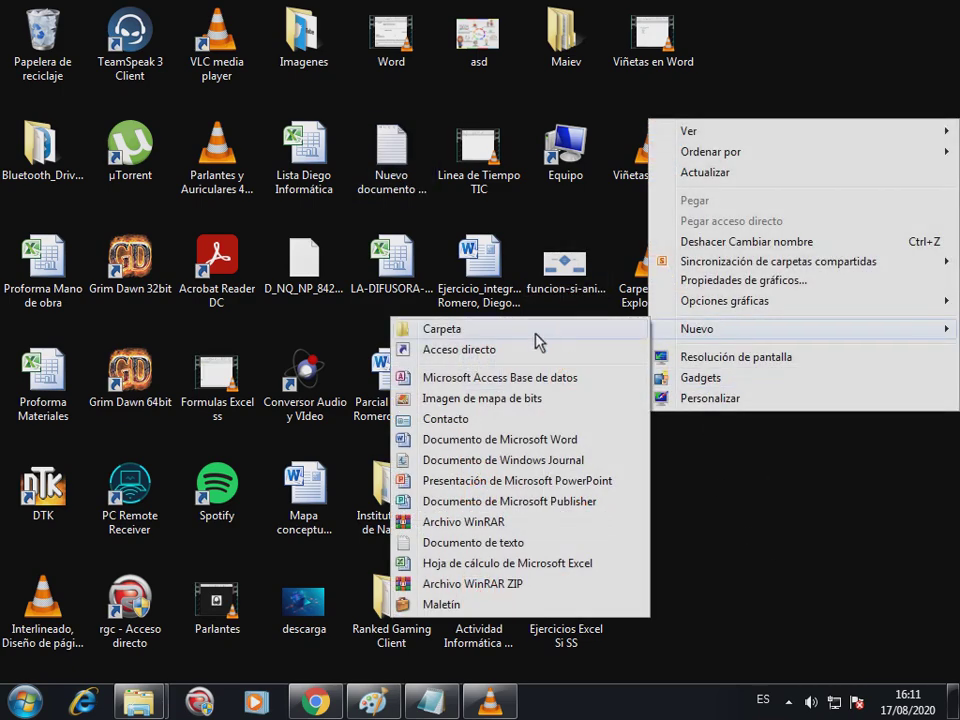
left_click(512, 450)
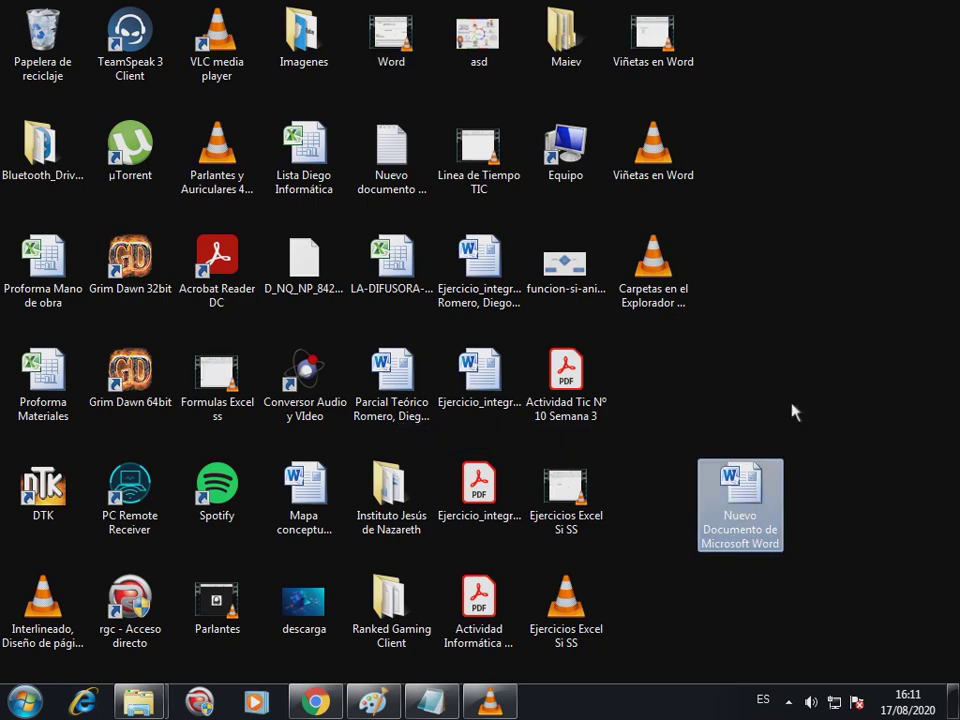
Rename the new Word document on the desktop as "Trabajo Prácticoe Matemática"
right_click(740, 535)
left_click(733, 482)
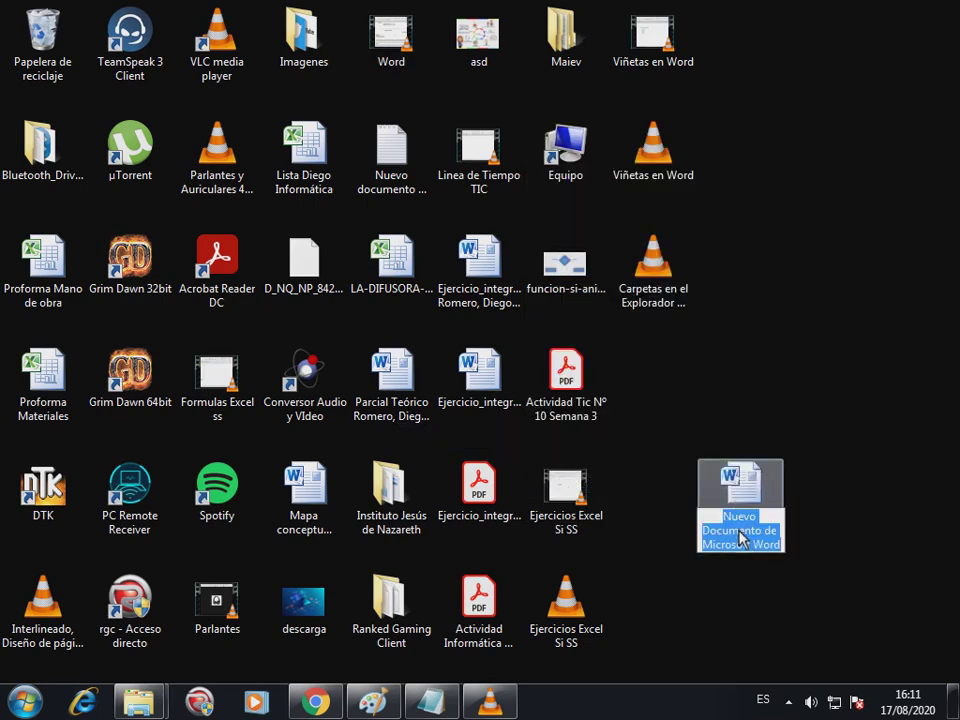
type("Trabajo Prá")
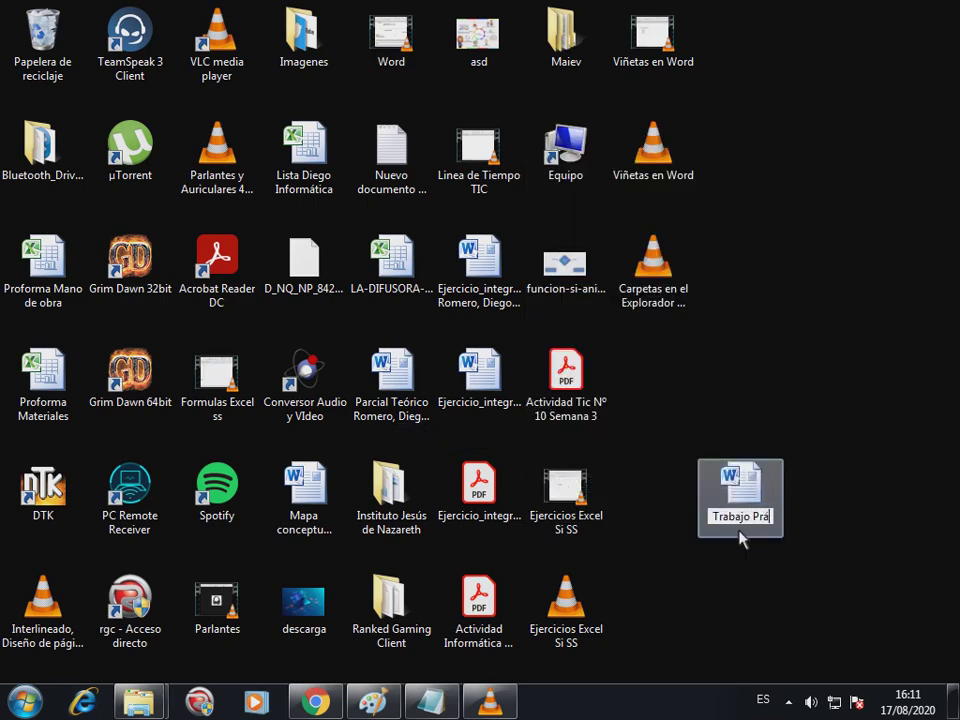
type("ctico de Matemát")
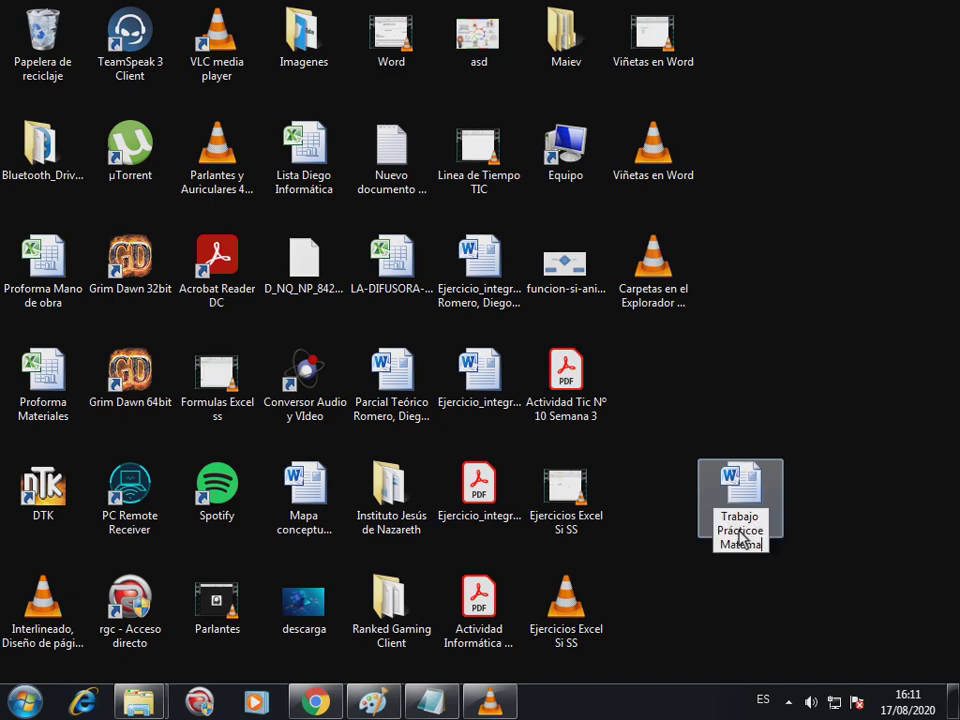
type("ática")
key("Return")
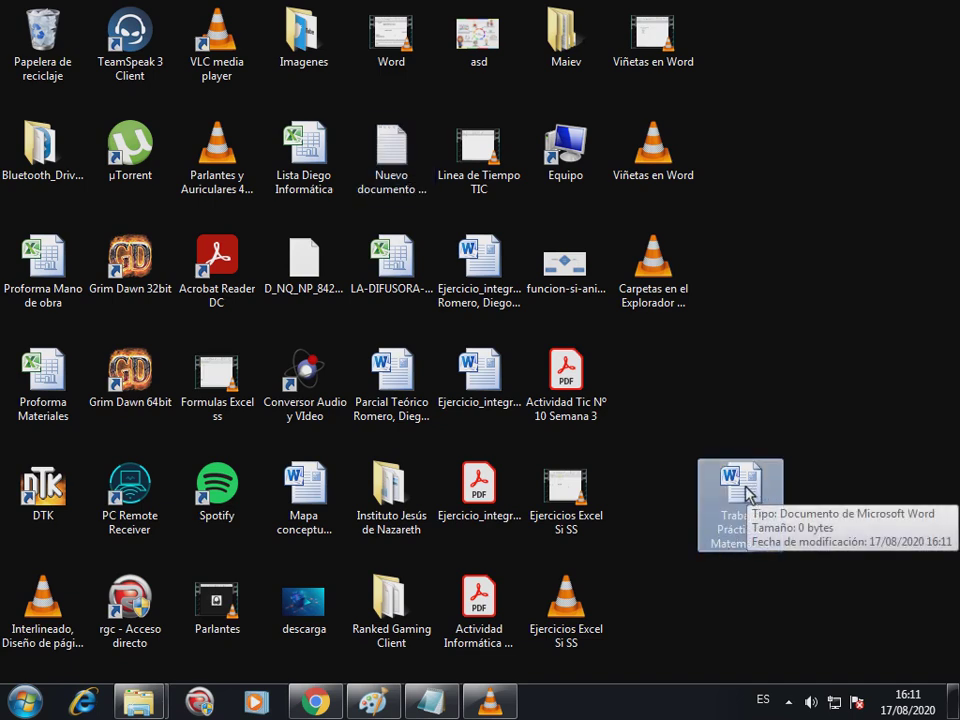
Move the Trabajo Prácticoe Matemática document from the desktop into the Matematica folder of Carpeta 5º Año on drive C, and close the folder window
left_click(140, 702)
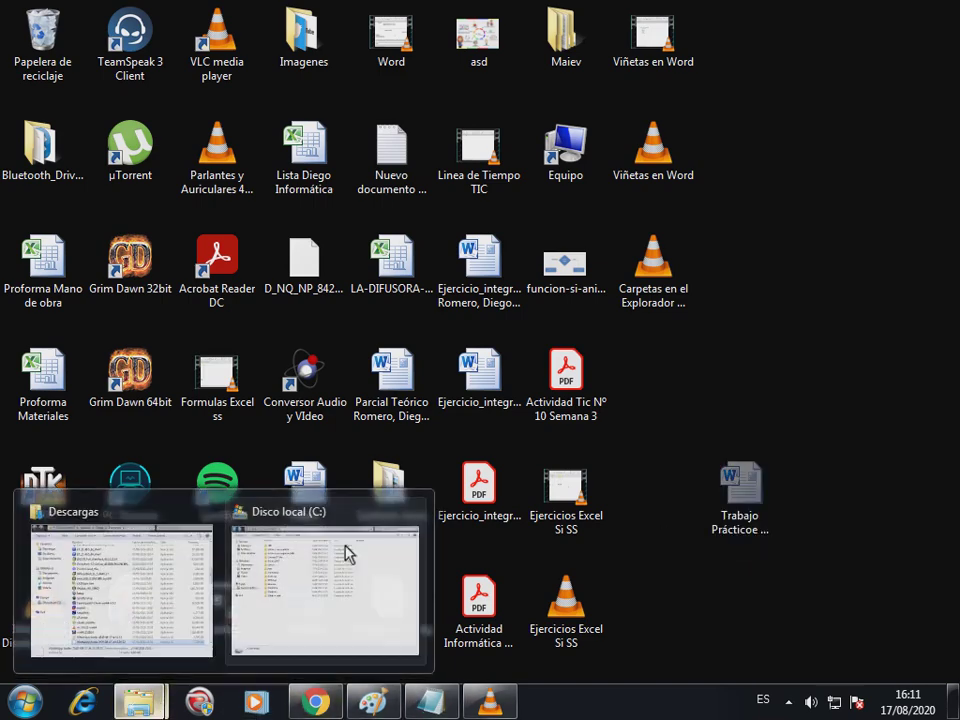
left_click(257, 523)
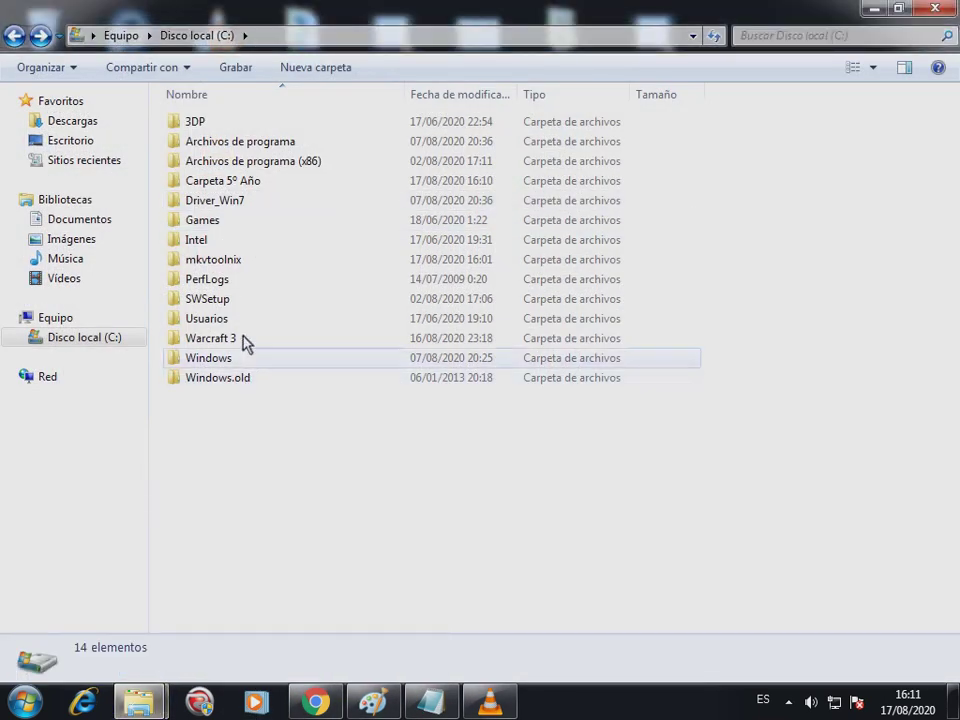
double_click(262, 184)
double_click(240, 181)
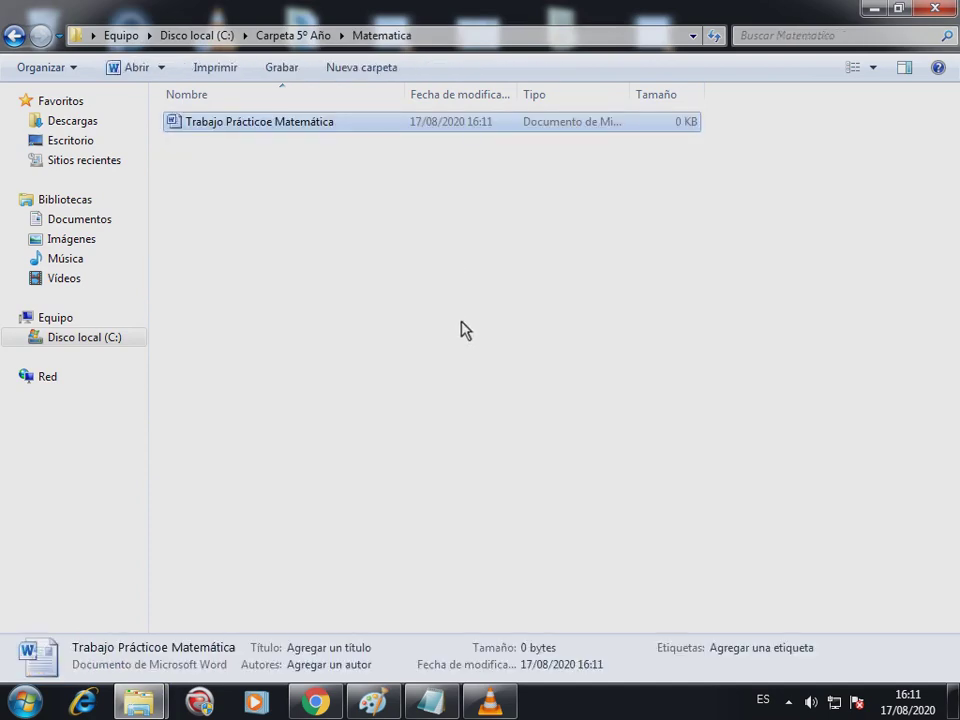
left_click(461, 328)
left_click(935, 8)
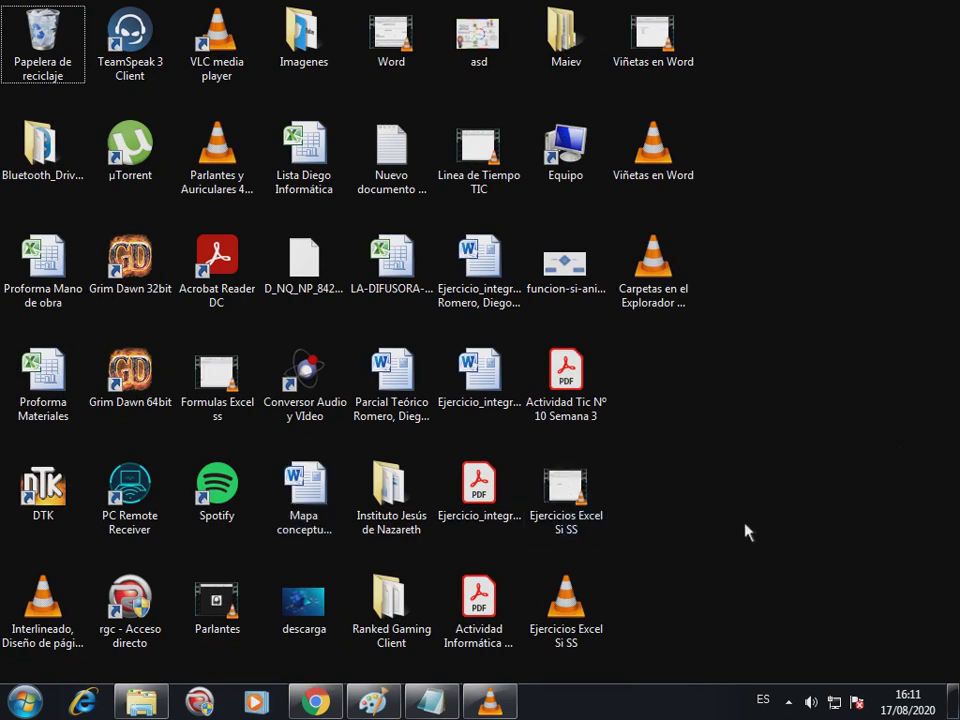
Browse from Equipo through Disco local (C:) and Carpeta 5º Año to the Matematica folder and select the document stored there
left_click(25, 700)
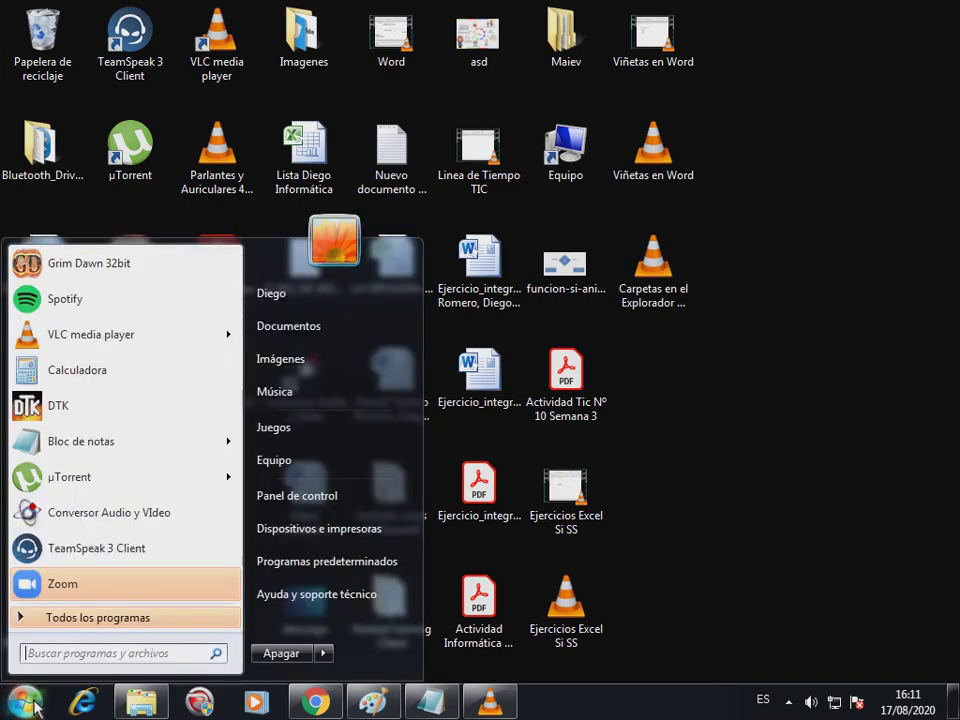
left_click(321, 466)
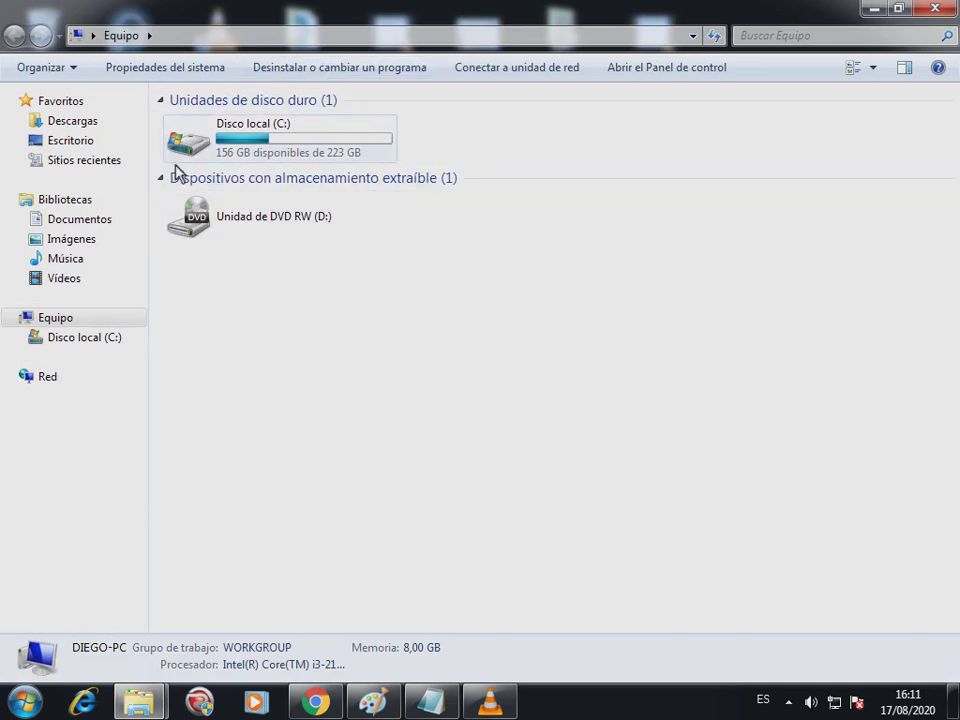
double_click(261, 141)
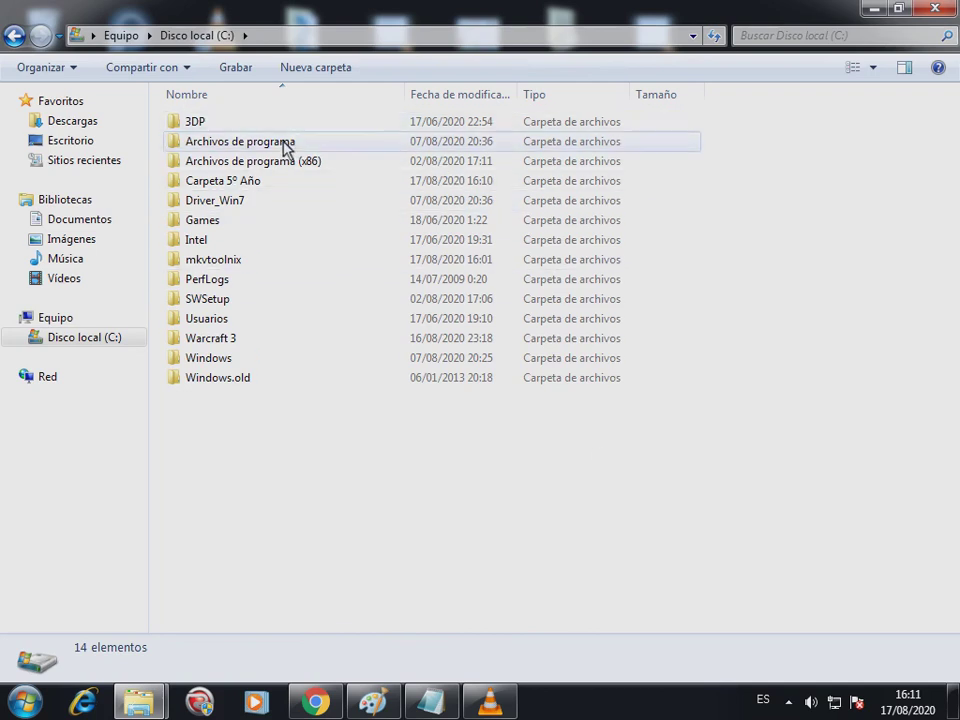
double_click(251, 185)
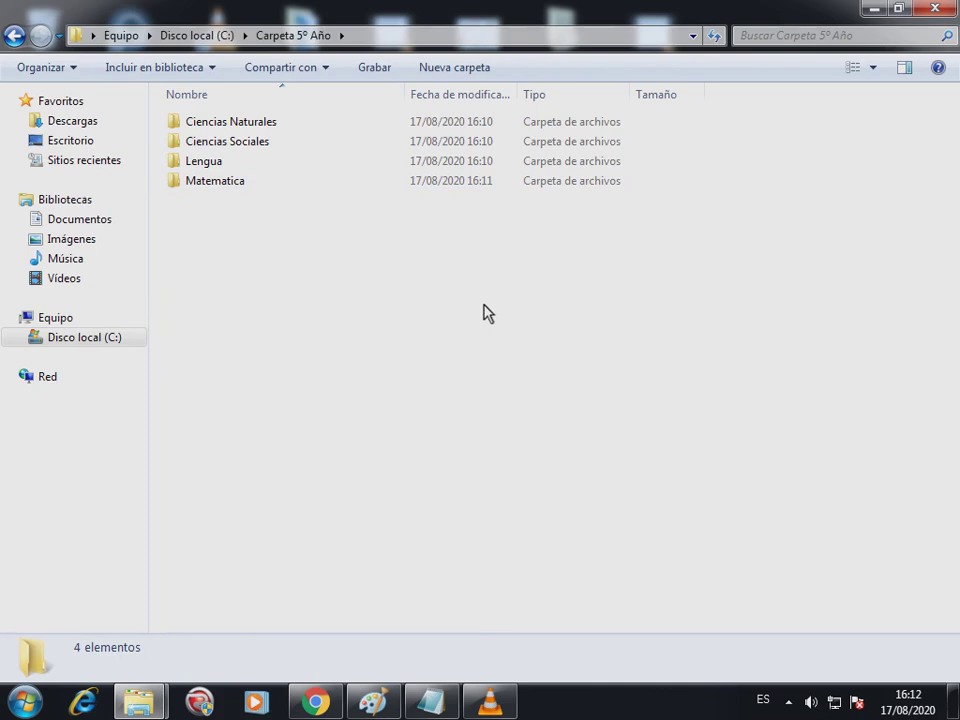
double_click(220, 184)
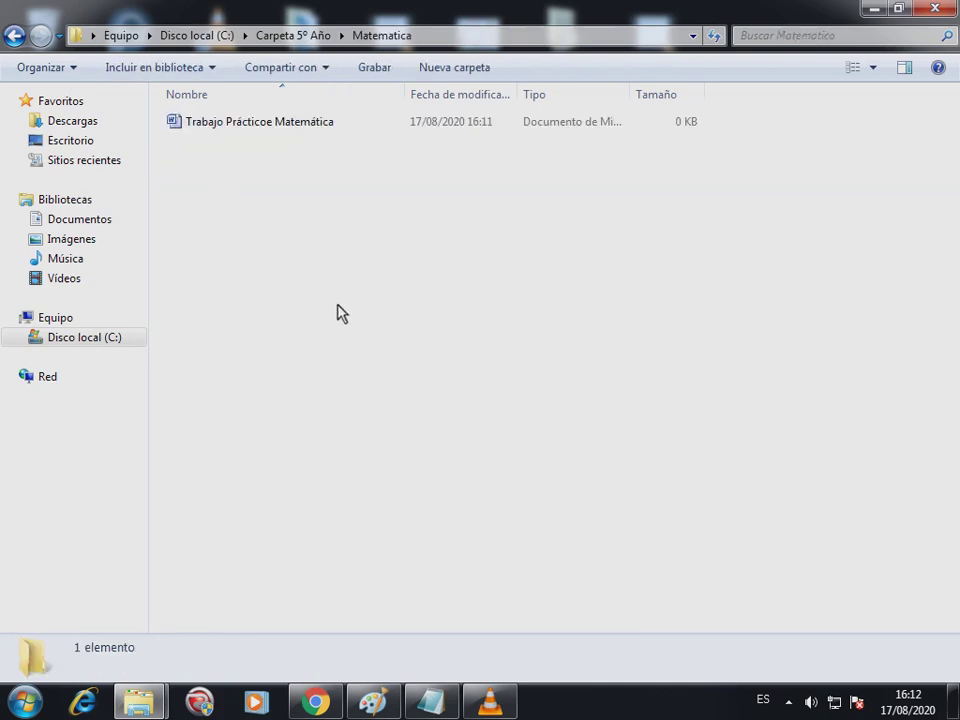
left_click(278, 122)
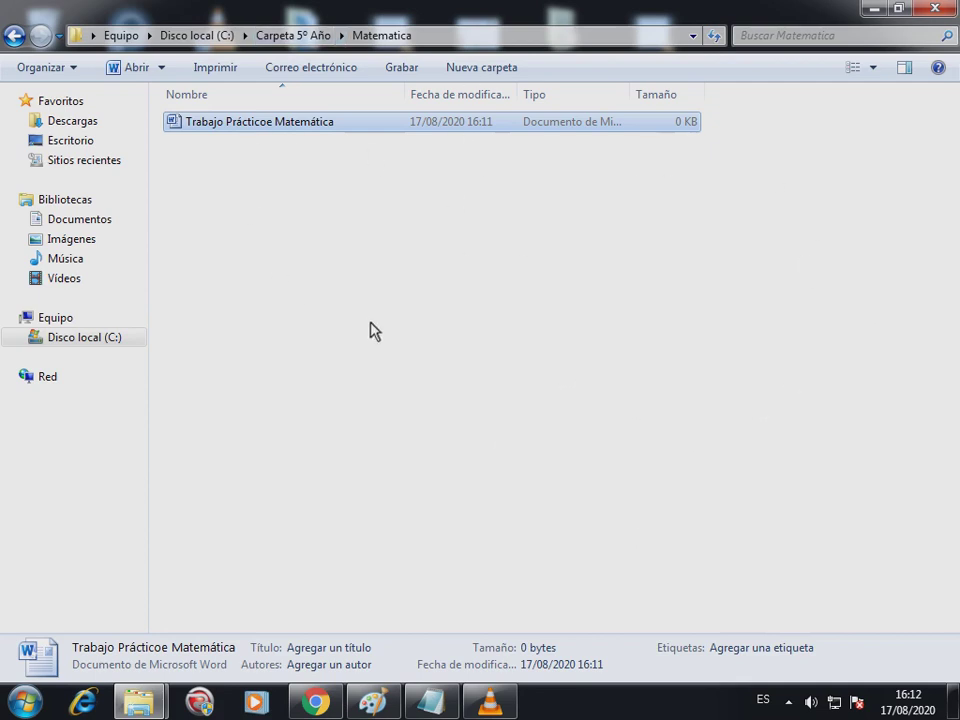
Return to the desktop and look through the Word folder under Instituto Jesús de Nazareth, Actividades Primaria, as an example of organised files
left_click(868, 9)
left_click_drag(821, 3, 3, 678)
left_click(778, 533)
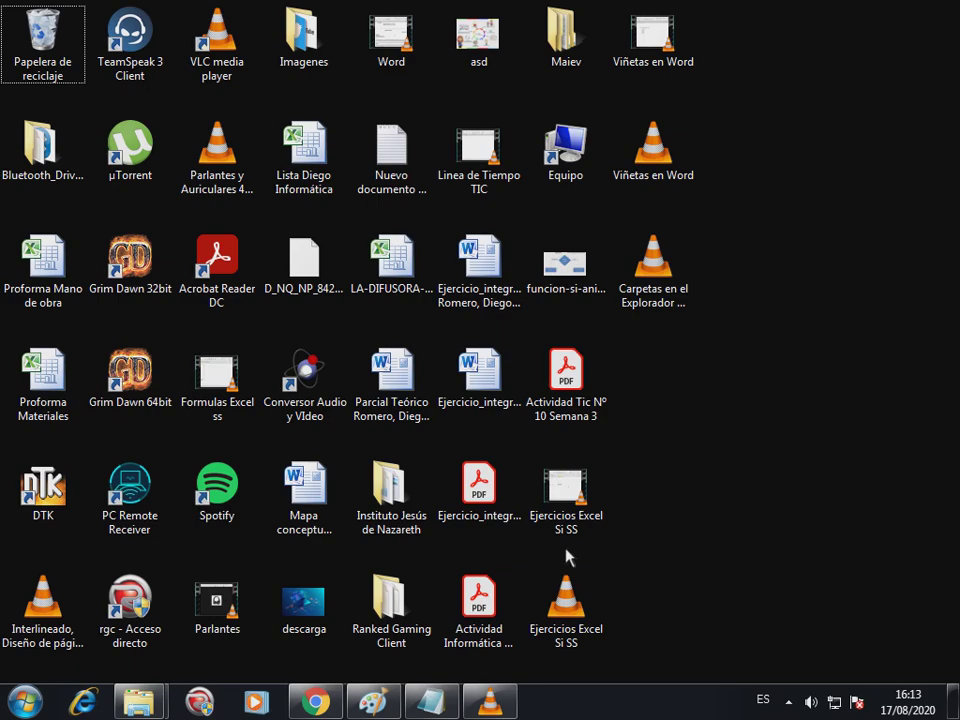
double_click(393, 502)
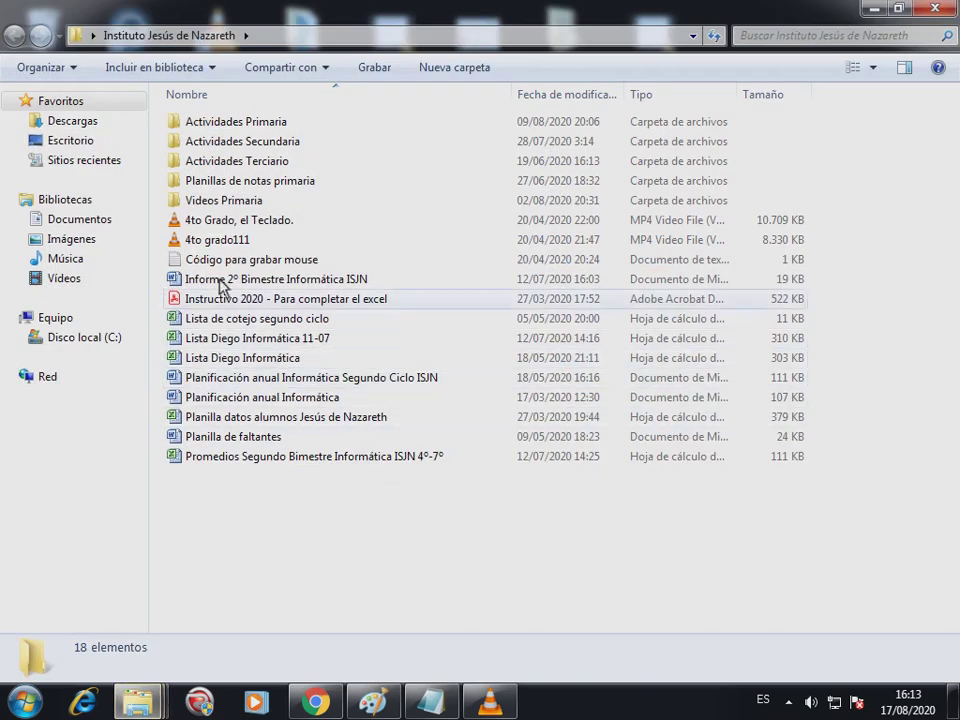
double_click(250, 124)
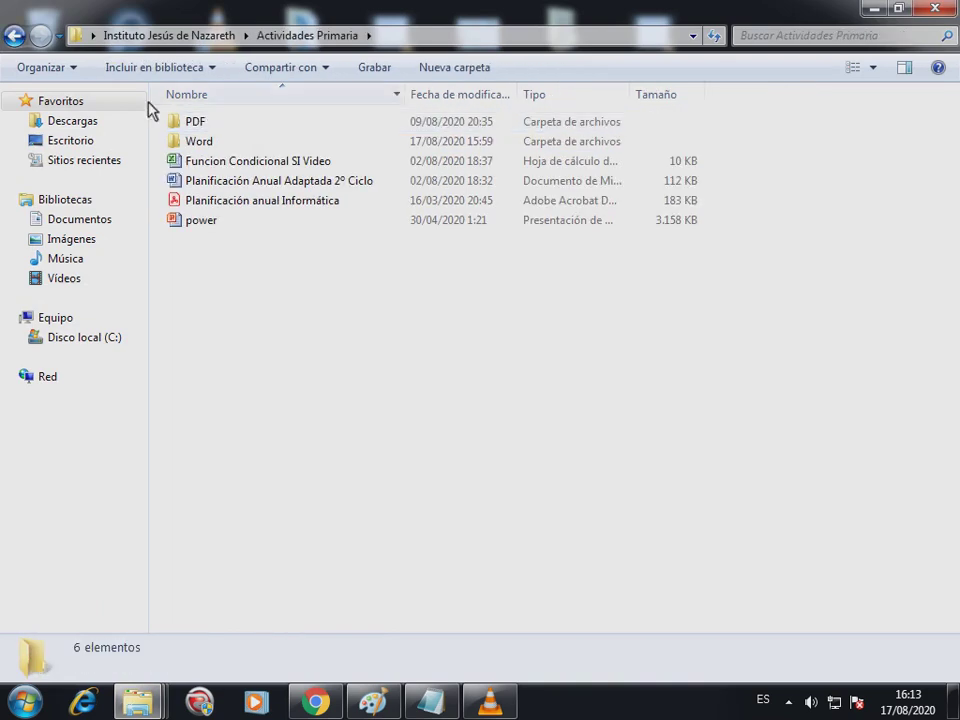
double_click(208, 143)
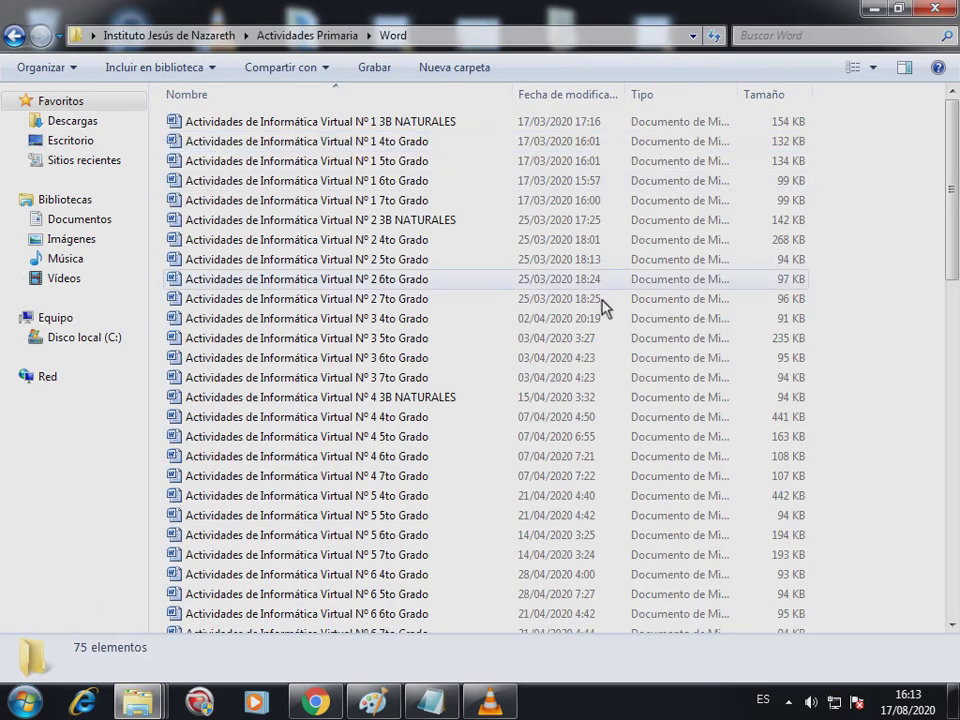
scroll(418, 225, "down", 12)
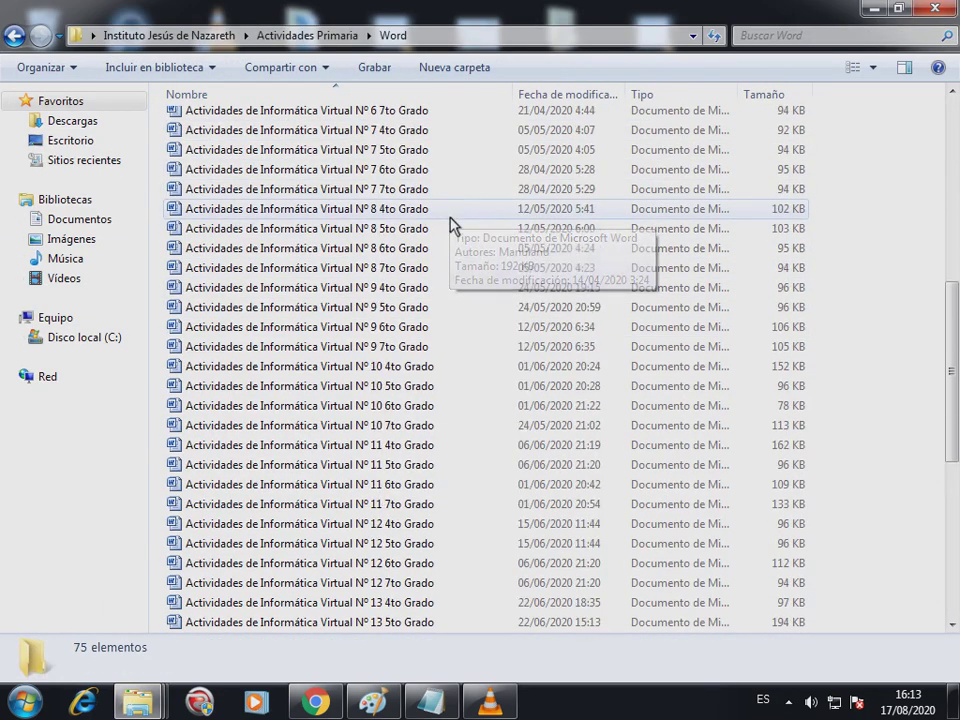
scroll(452, 230, "down", 5)
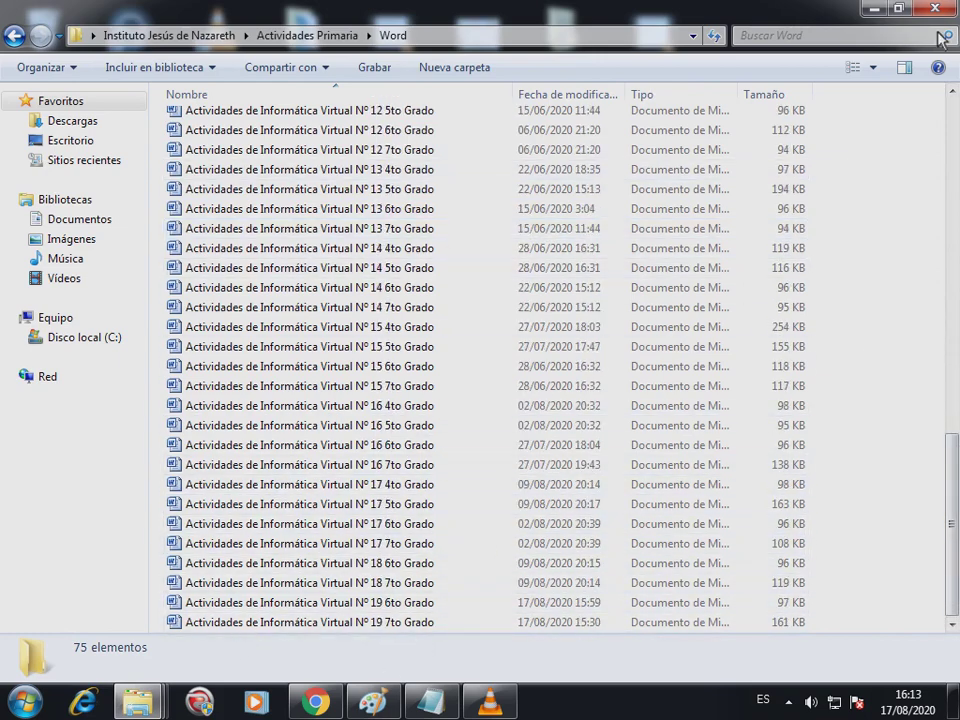
left_click(876, 10)
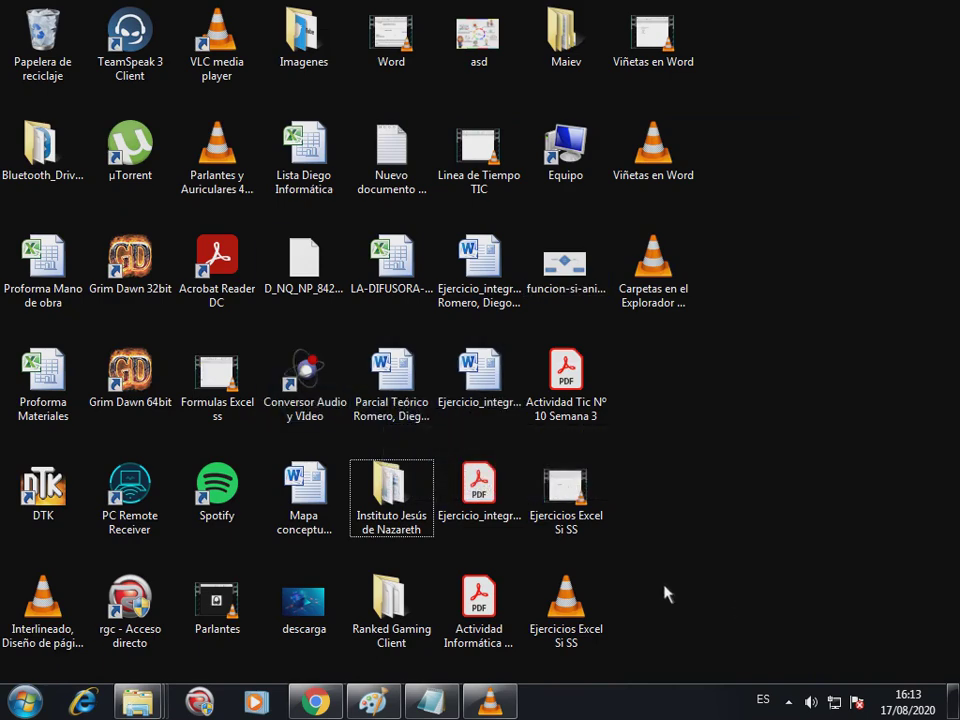
Bring back the Matematica folder window and go up to Carpeta 5º Año to review its subject folders
mouse_move(137, 701)
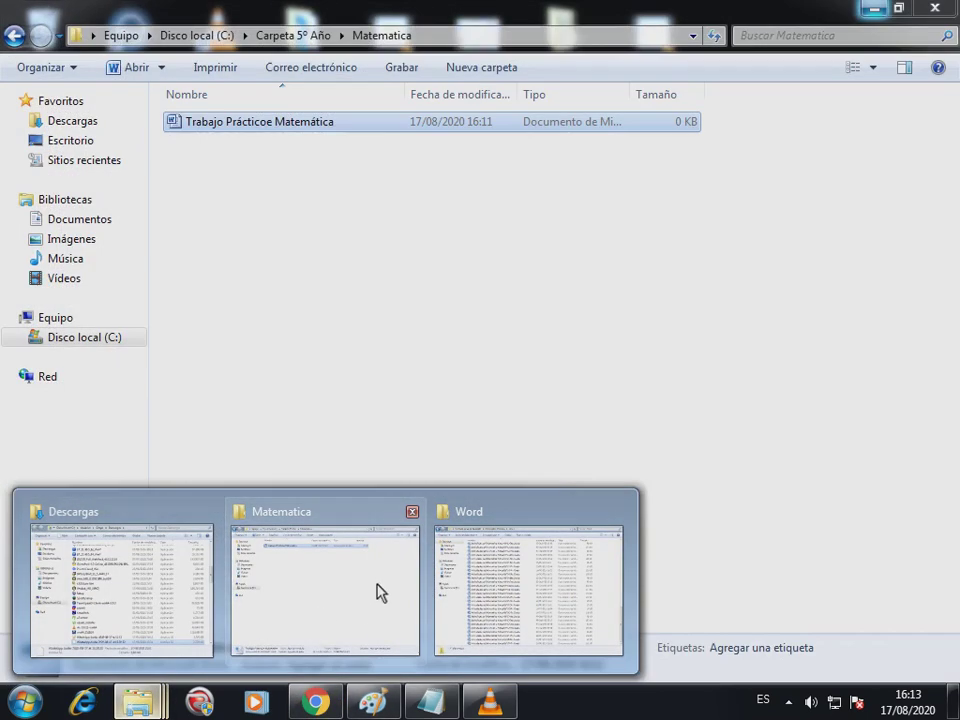
left_click(377, 591)
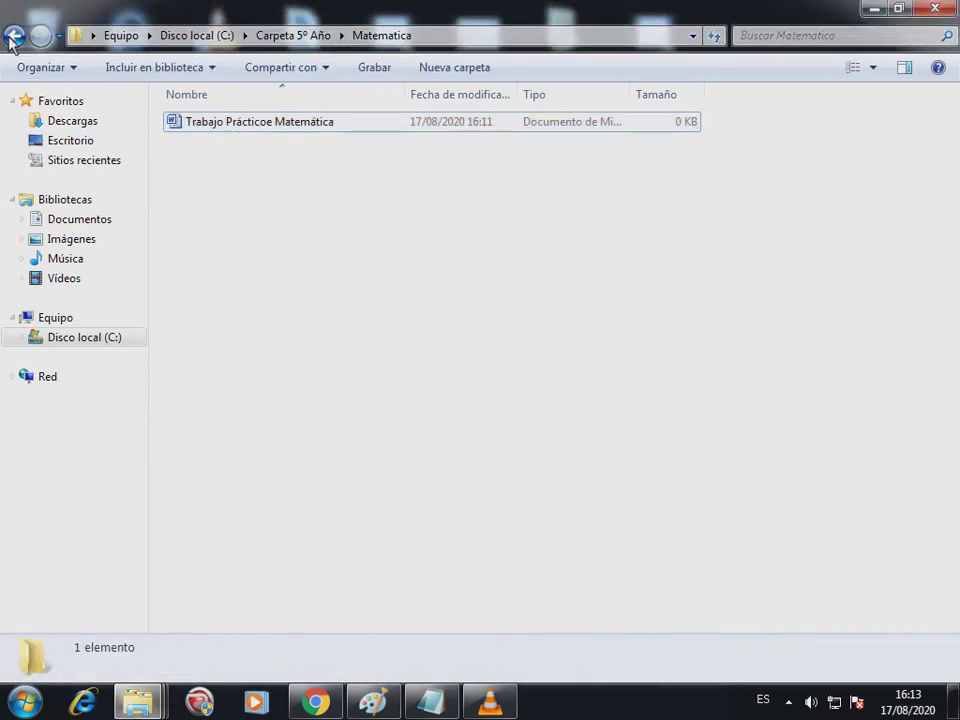
left_click(12, 37)
left_click(331, 330)
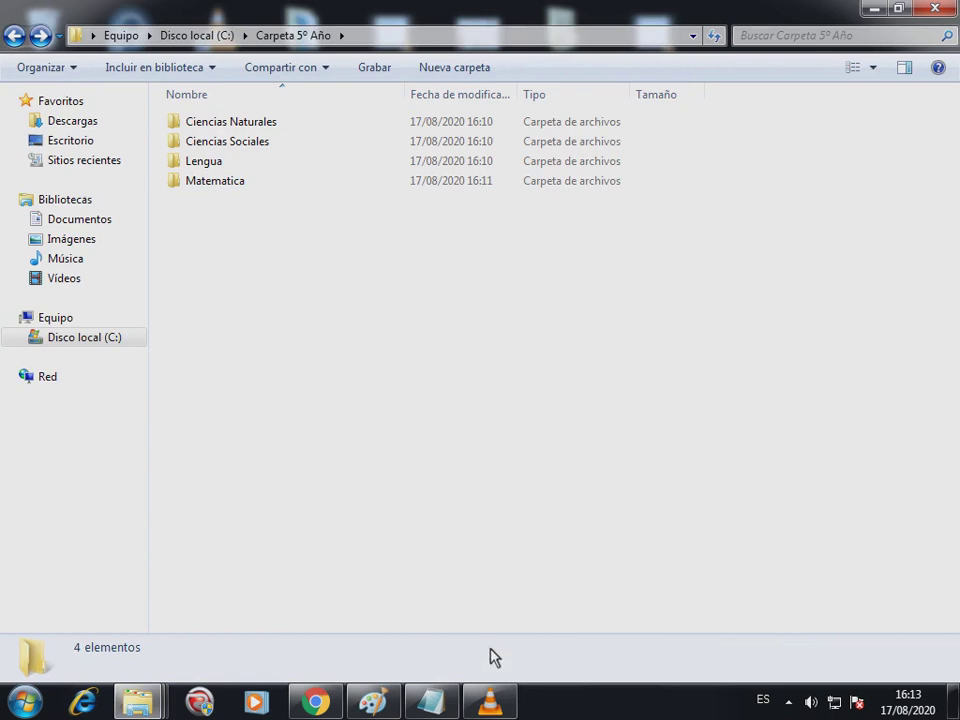
left_click(490, 700)
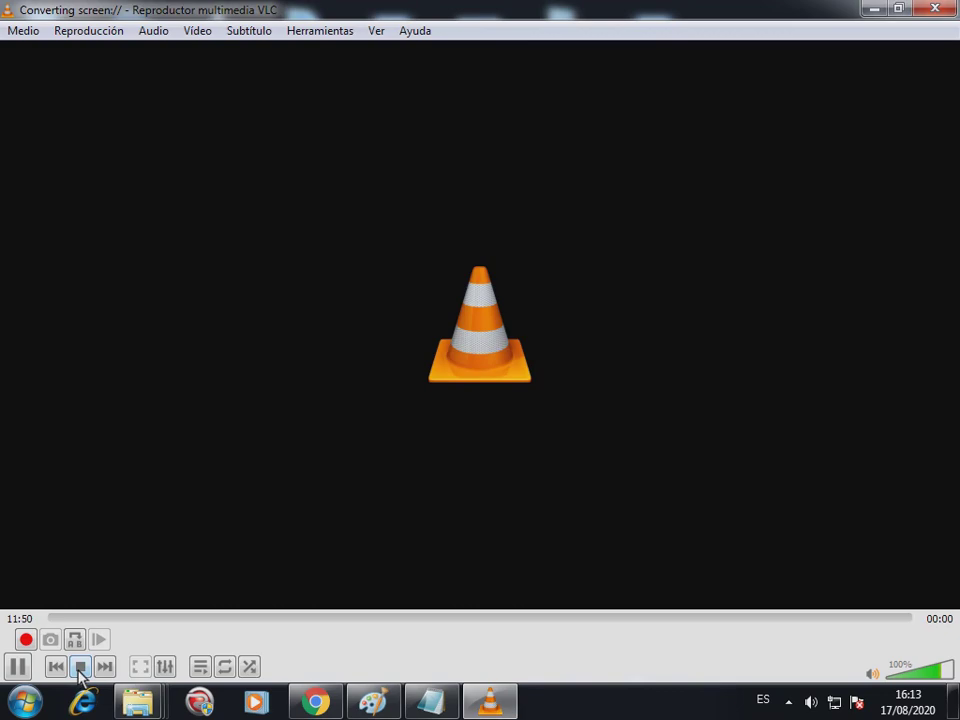